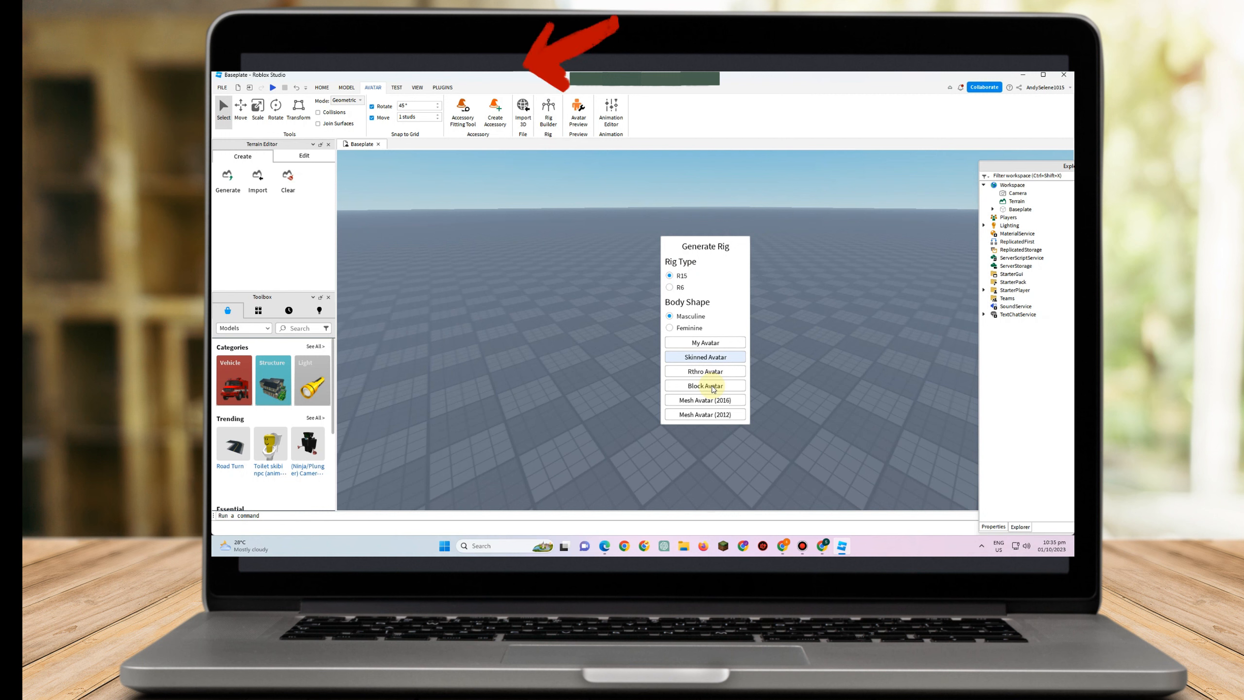
Generate an R15 Block Avatar rig and insert a ScreenGui into StarterGui
click(713, 386)
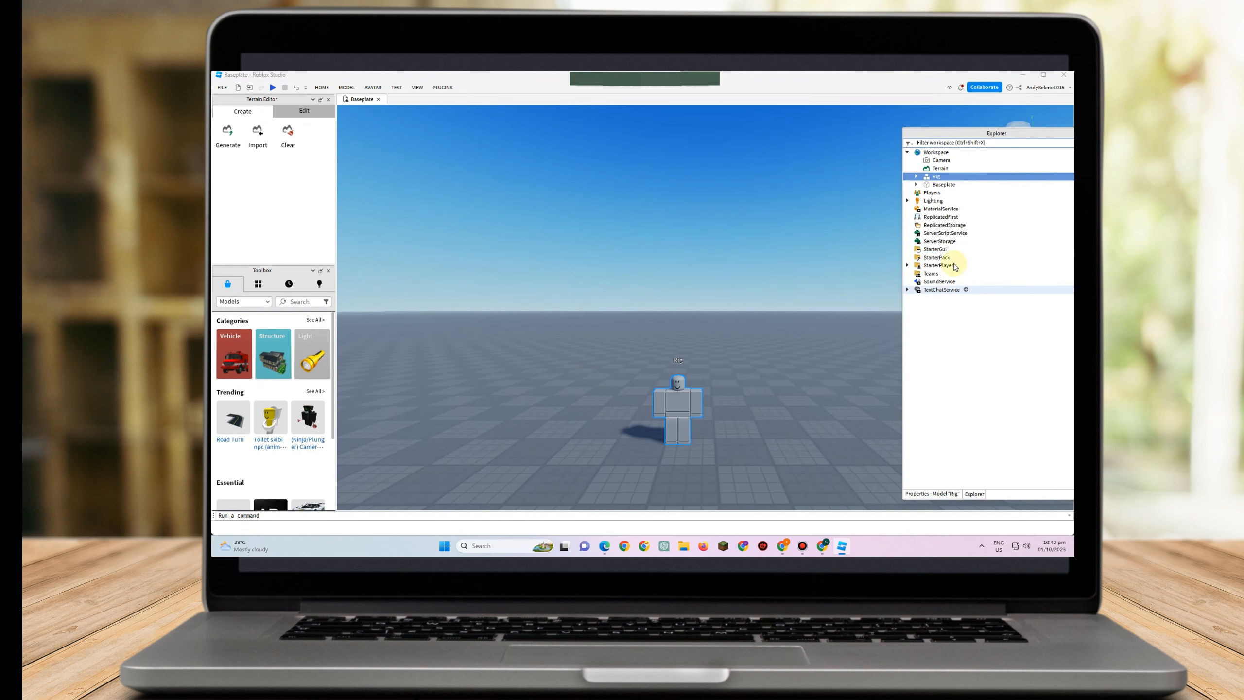
click(952, 250)
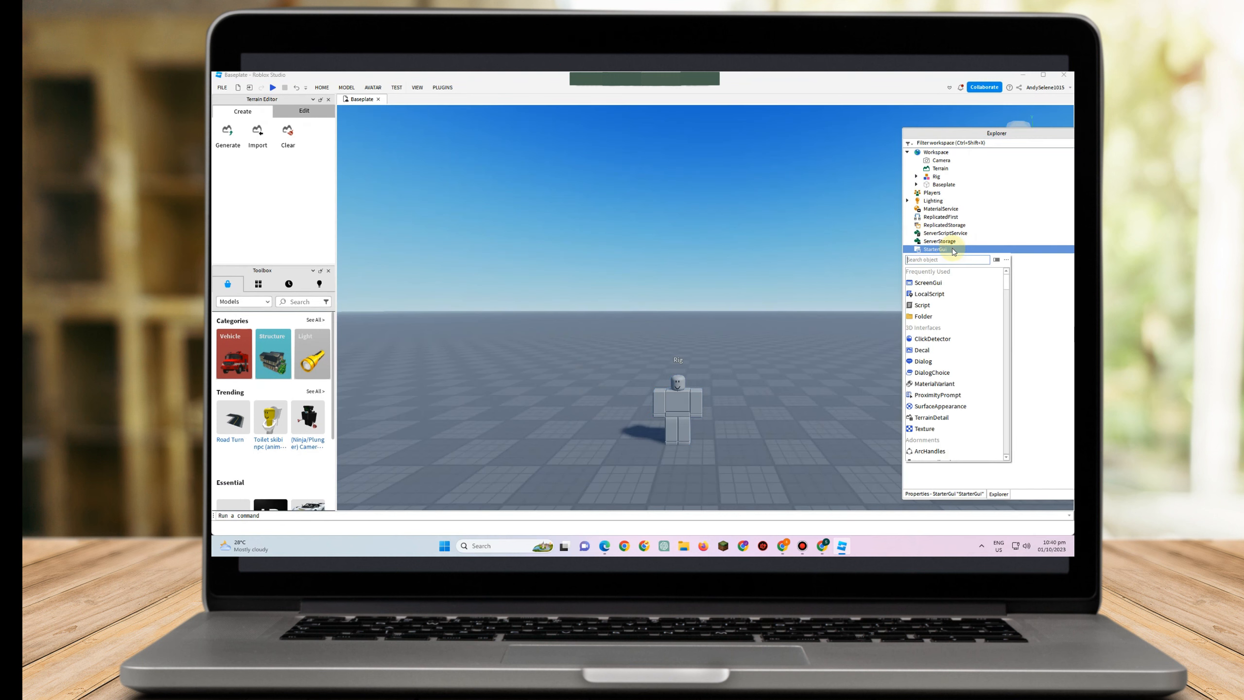
click(934, 287)
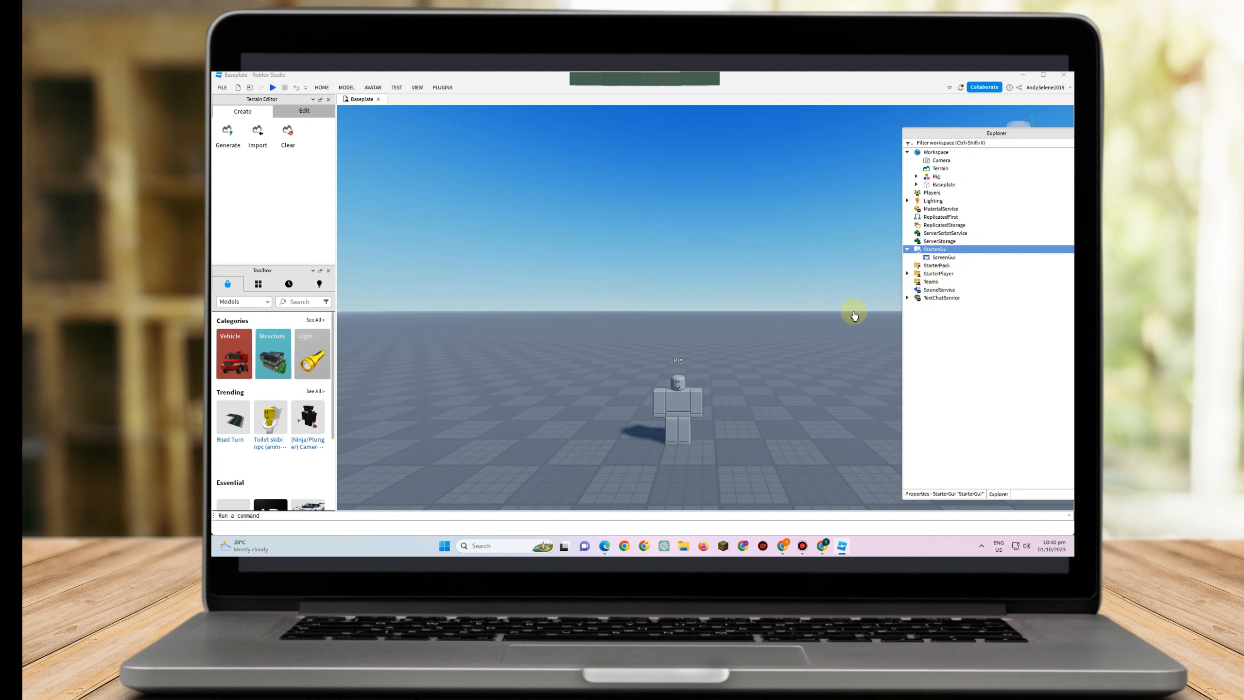
Rename StarterGui to Dialogue1 through its Name property
click(943, 494)
click(929, 142)
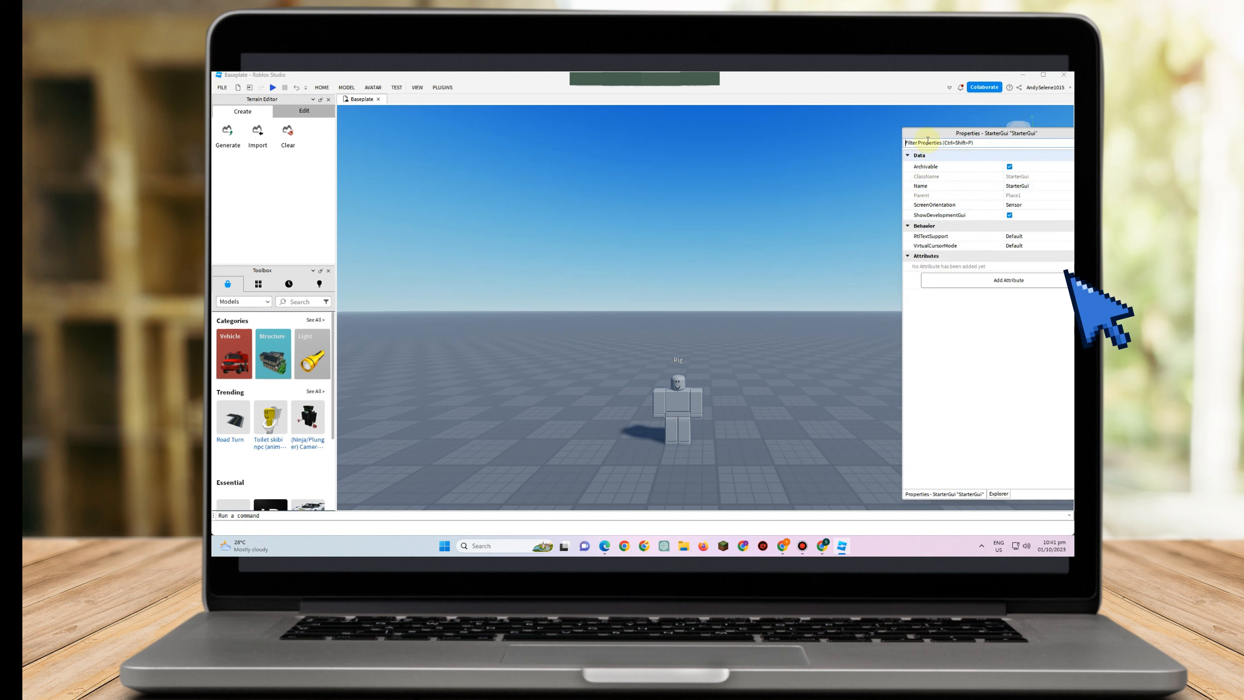
text(Na)
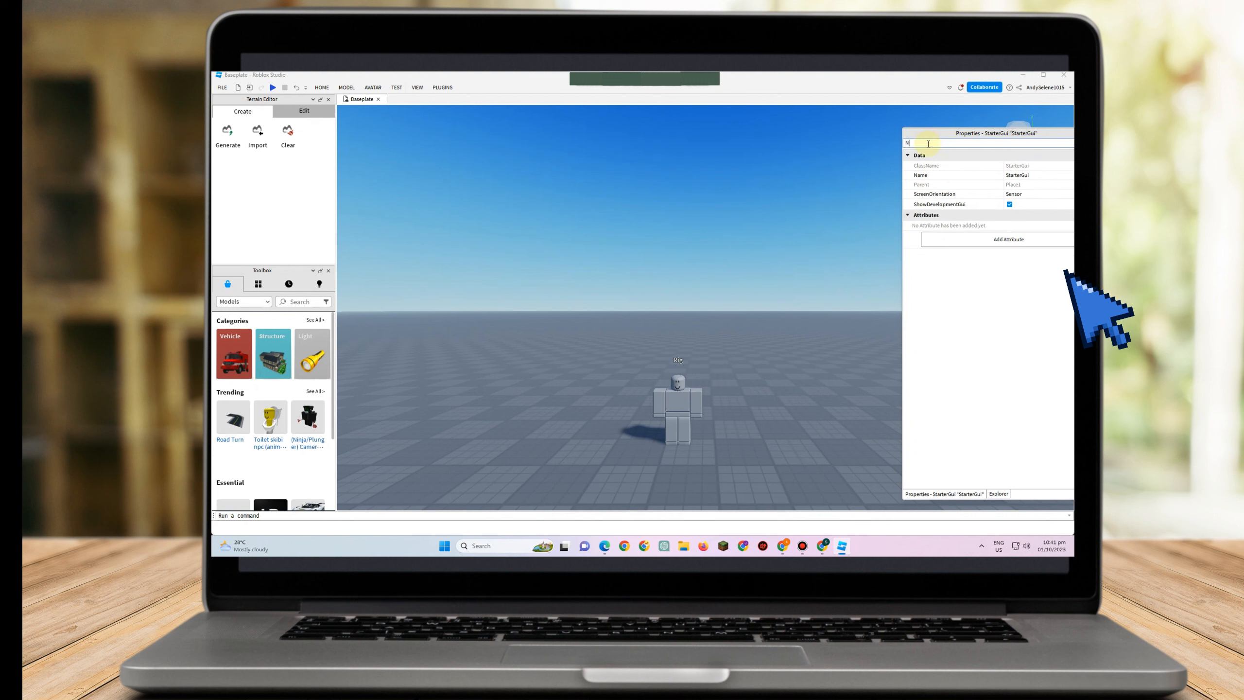
click(1015, 175)
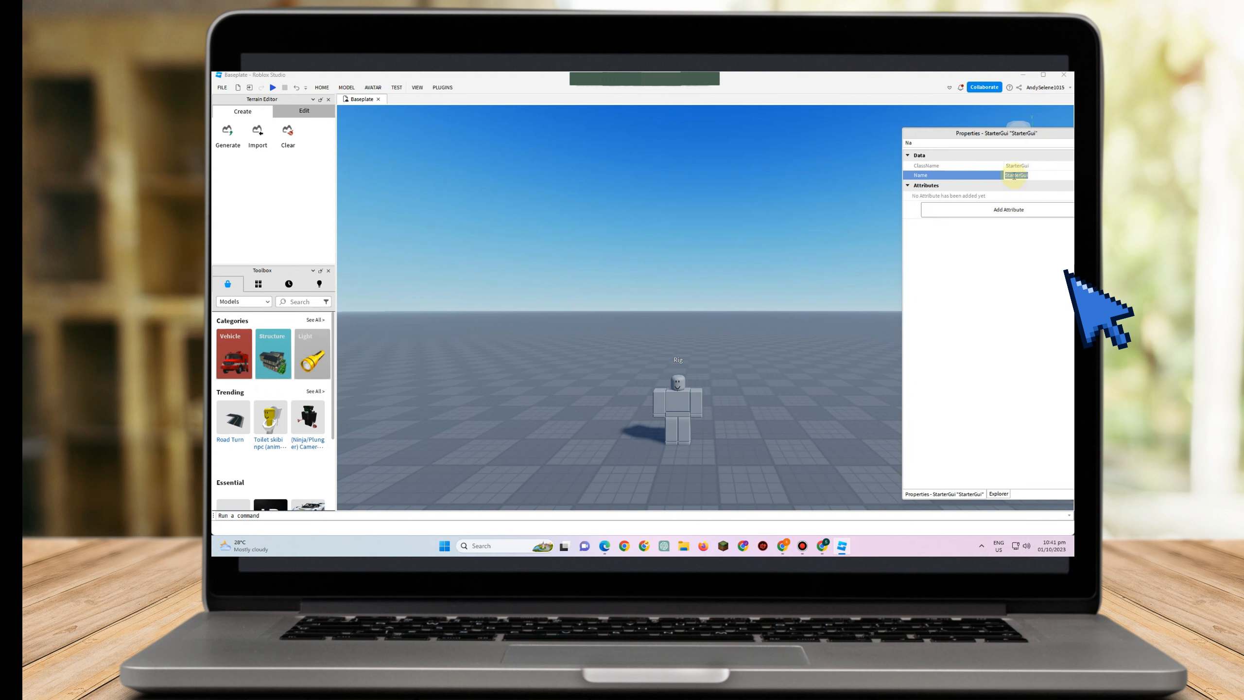
text(Dialogue1)
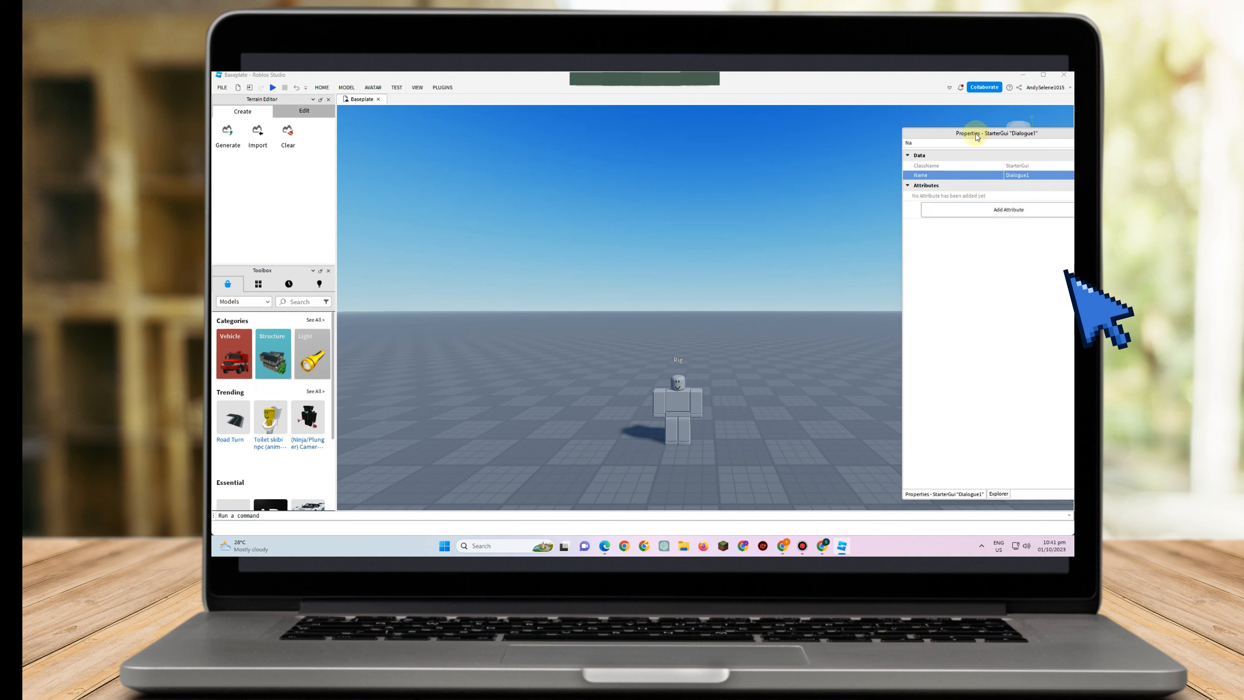
Insert a Frame object into Dialogue1 by searching the object list for fr
click(999, 494)
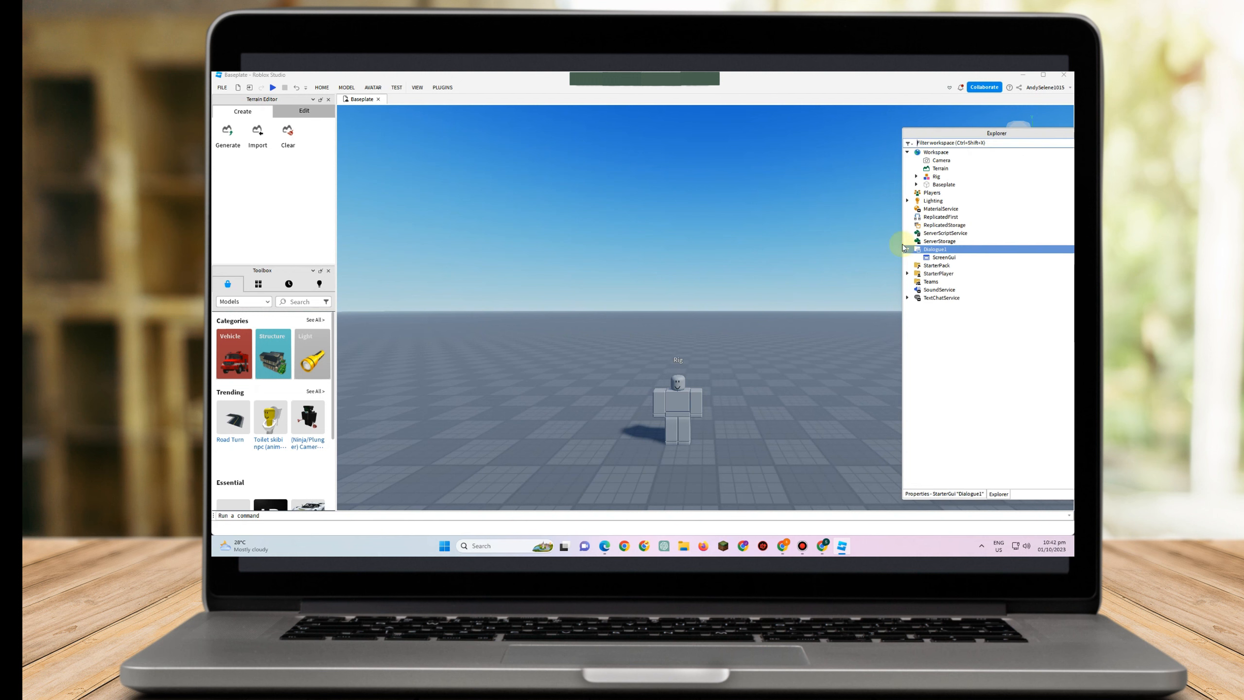
click(952, 250)
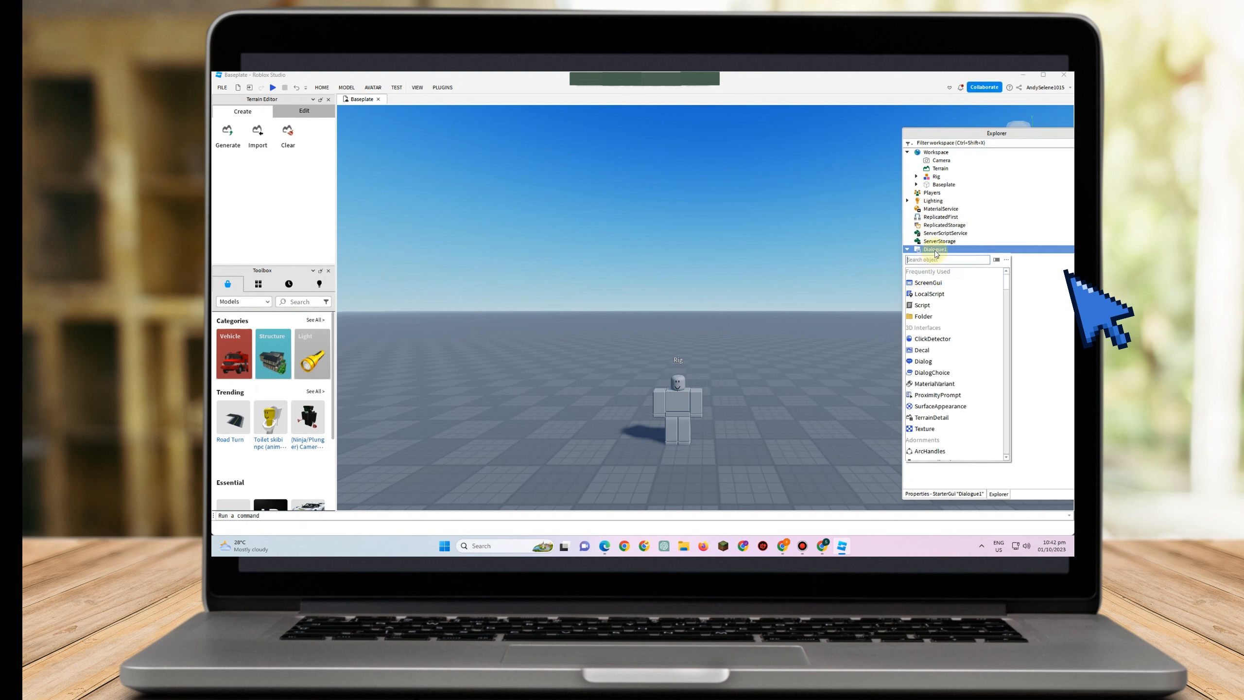
click(937, 283)
click(956, 257)
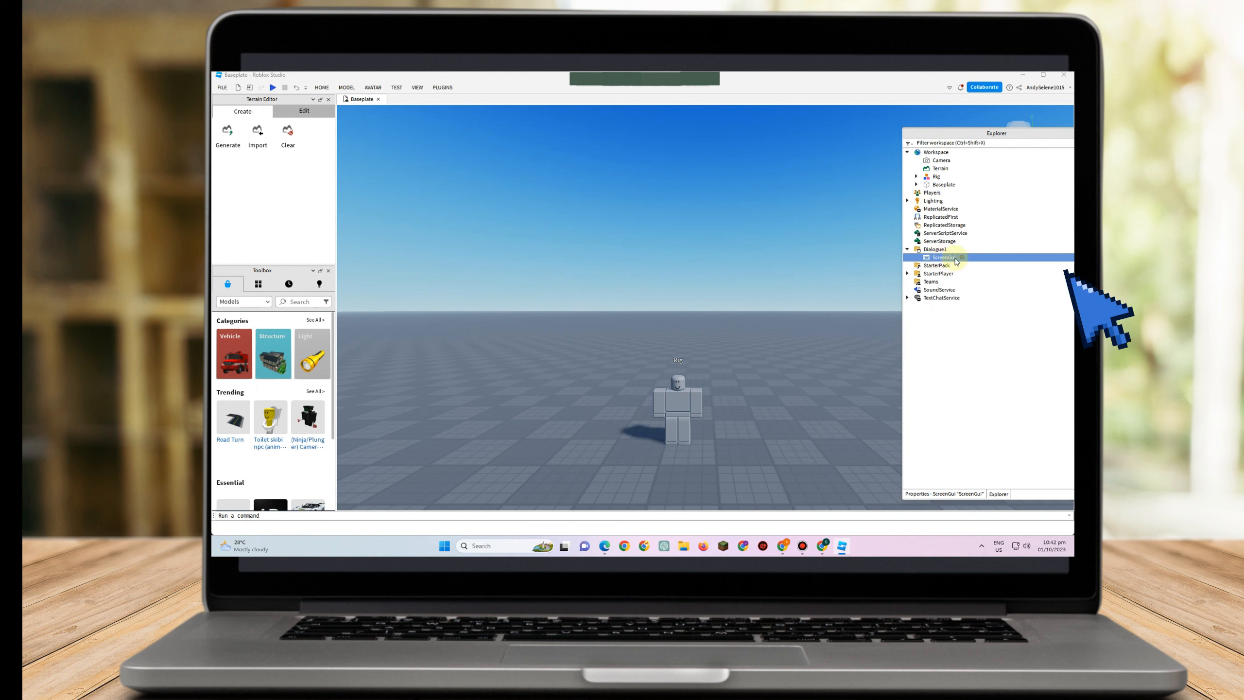
click(951, 249)
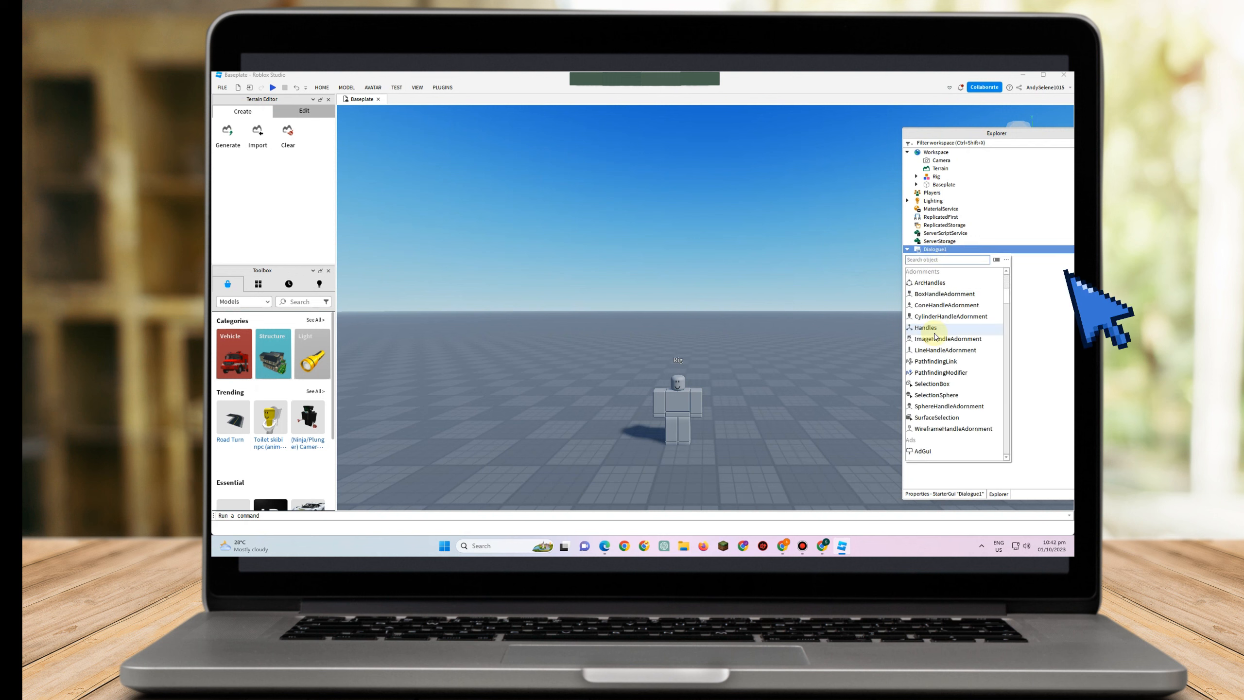
scroll(931, 299, down, 2)
text(fr)
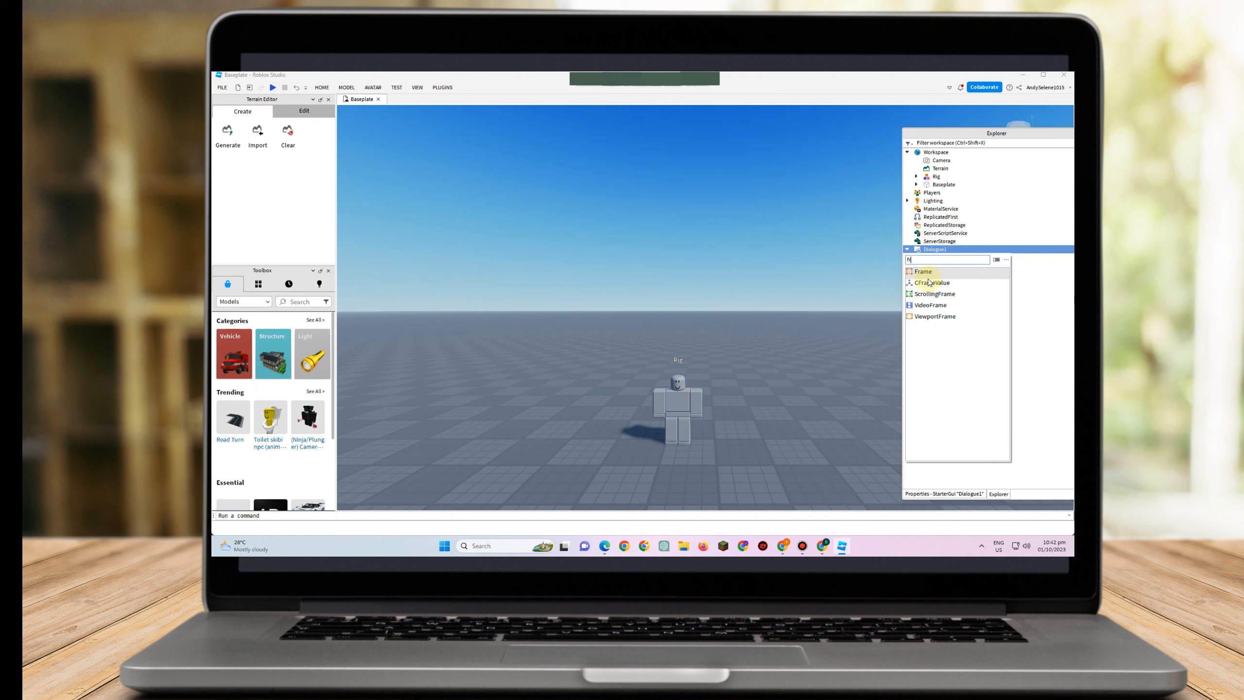
key(Return)
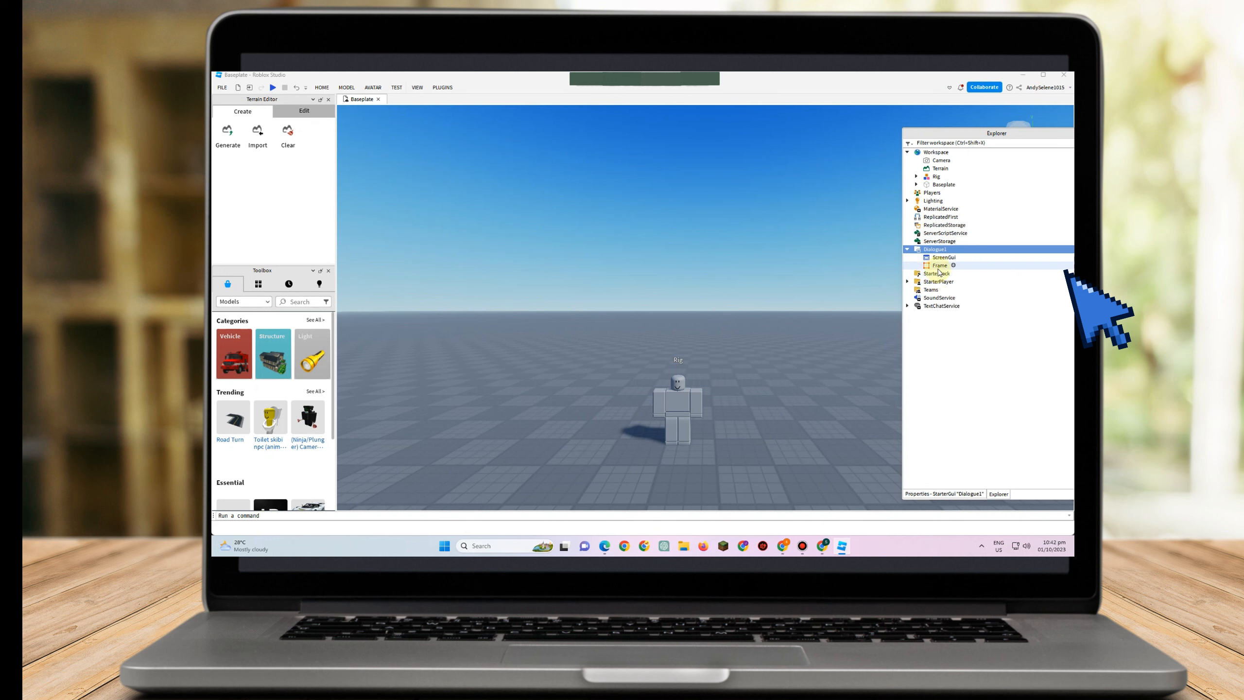
Insert a TextLabel into the Frame
click(938, 266)
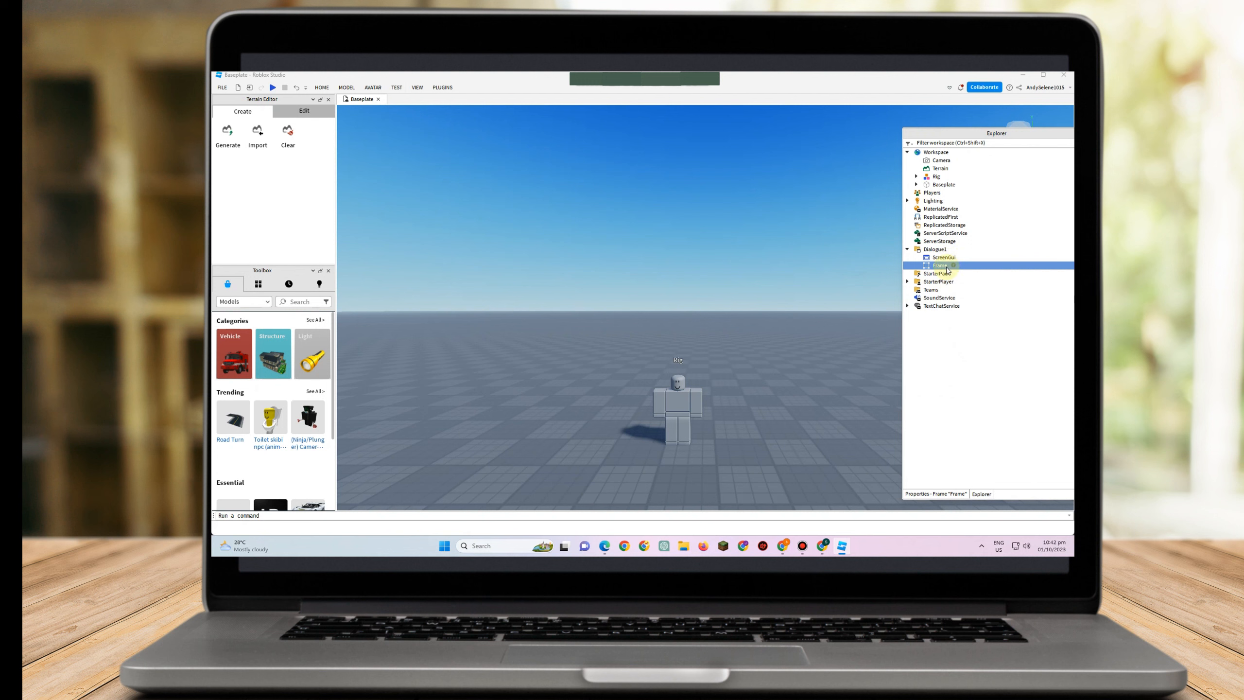
click(943, 266)
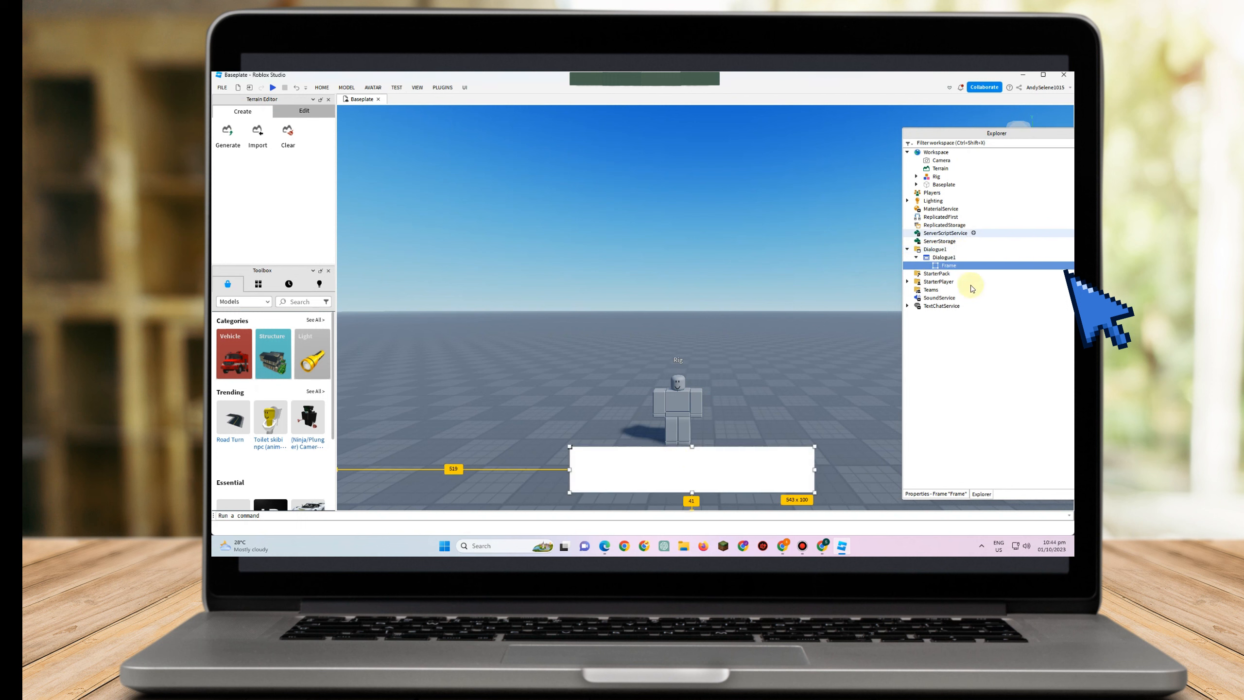
click(962, 267)
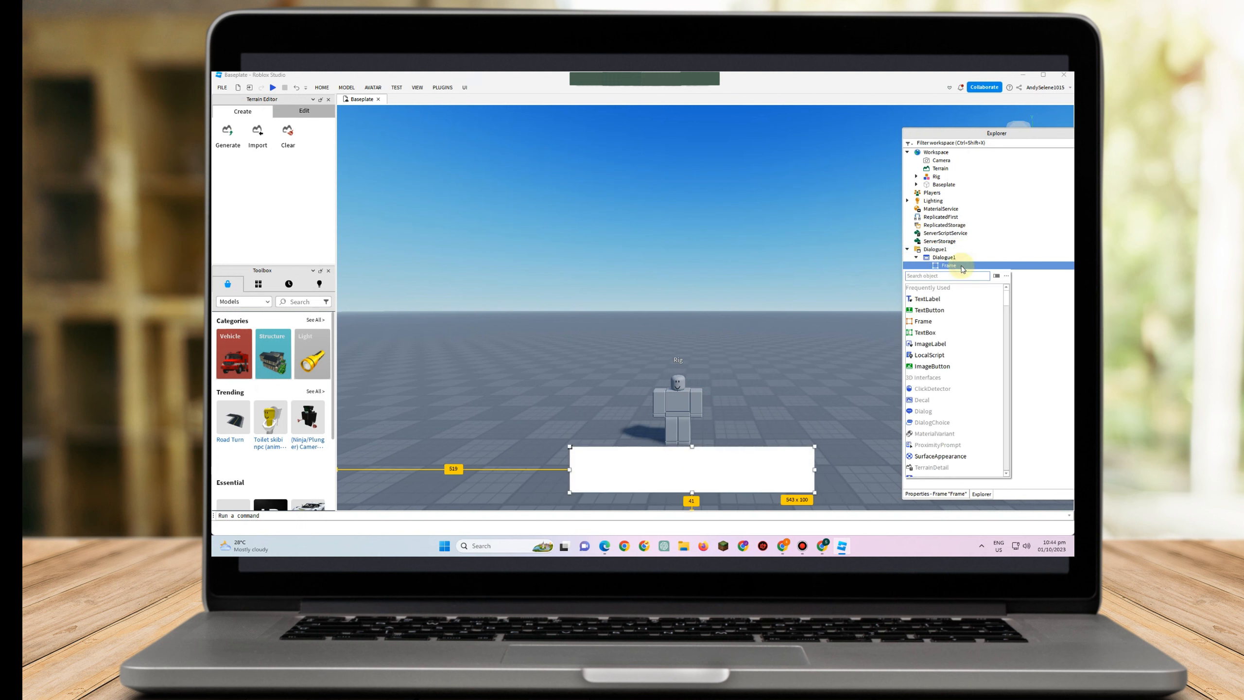
click(928, 298)
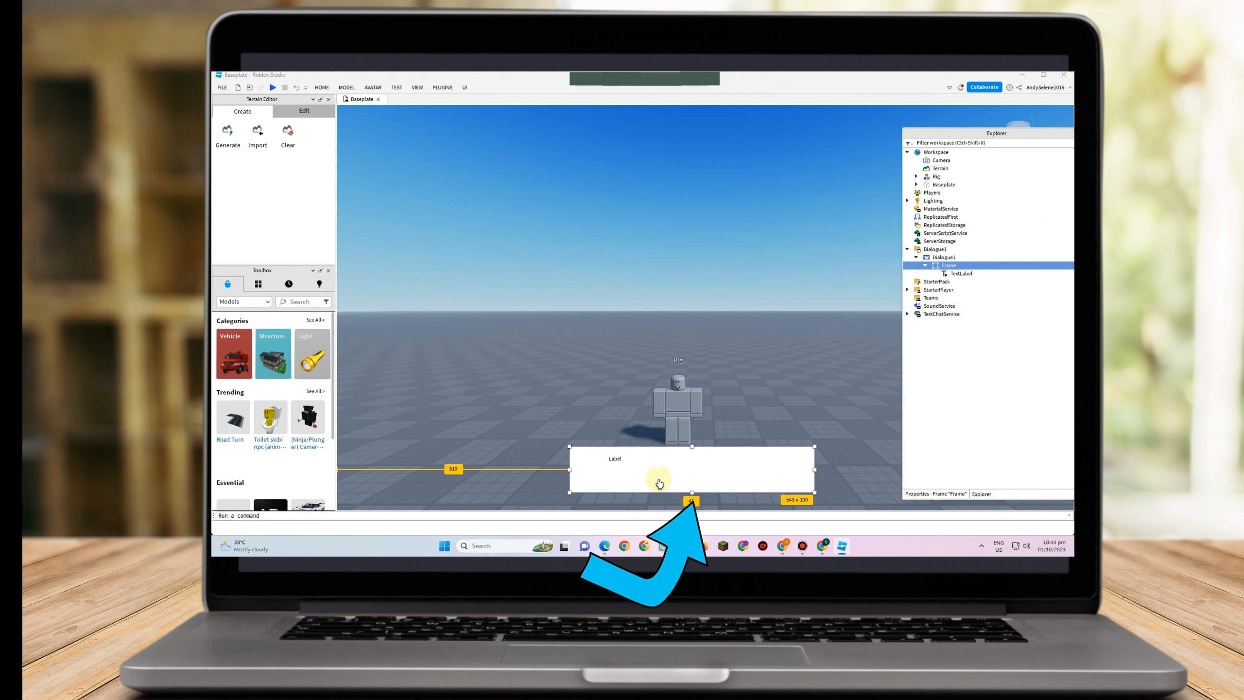
Change the TextLabel's text to HELLO
click(618, 458)
drag(626, 458, 592, 457)
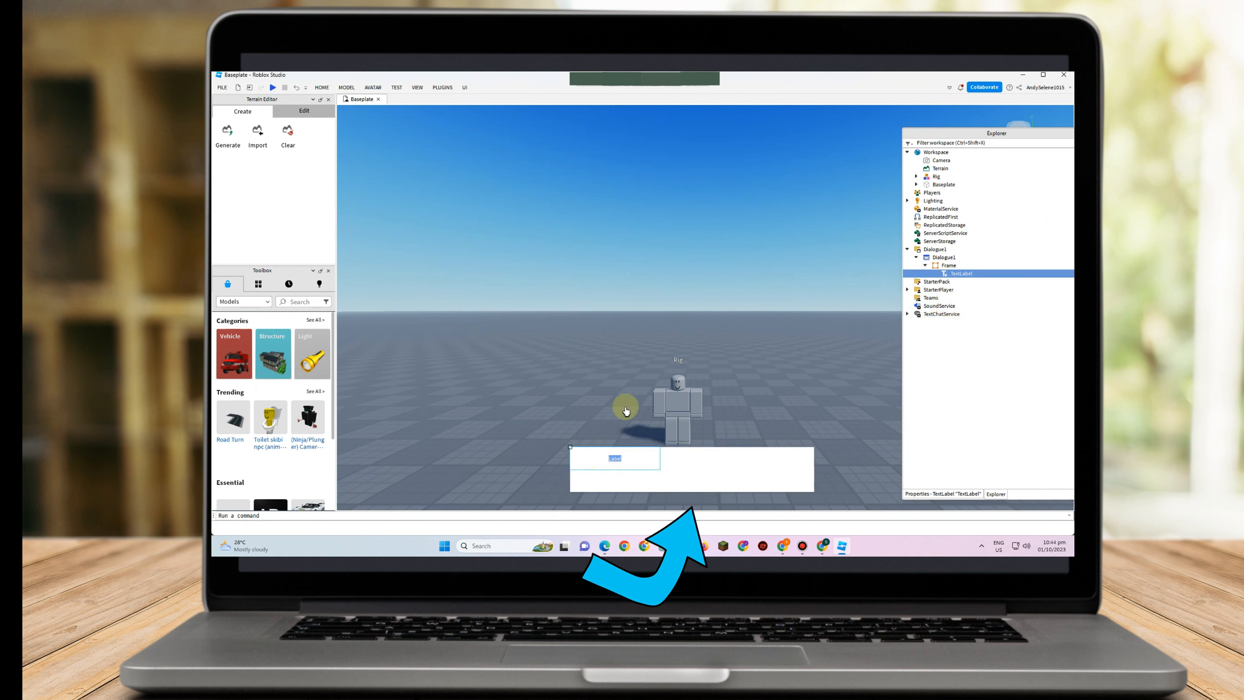
text(HNE)
key(BackSpace)
key(BackSpace)
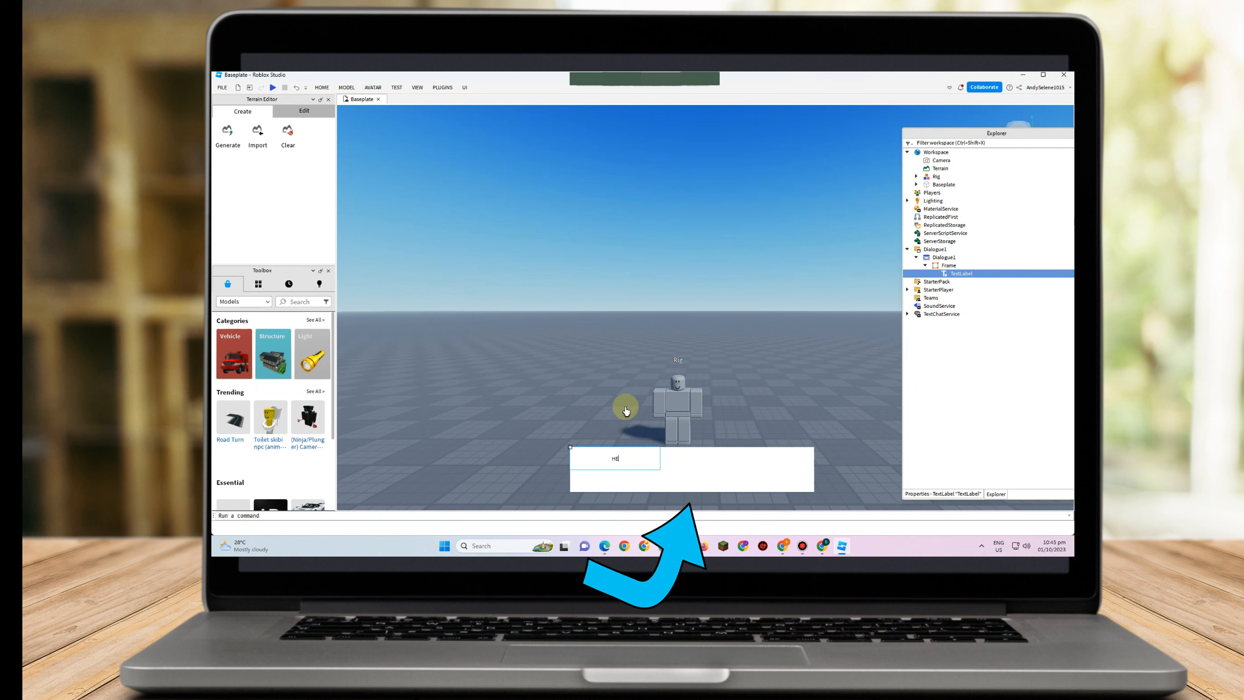
text(ELLO)
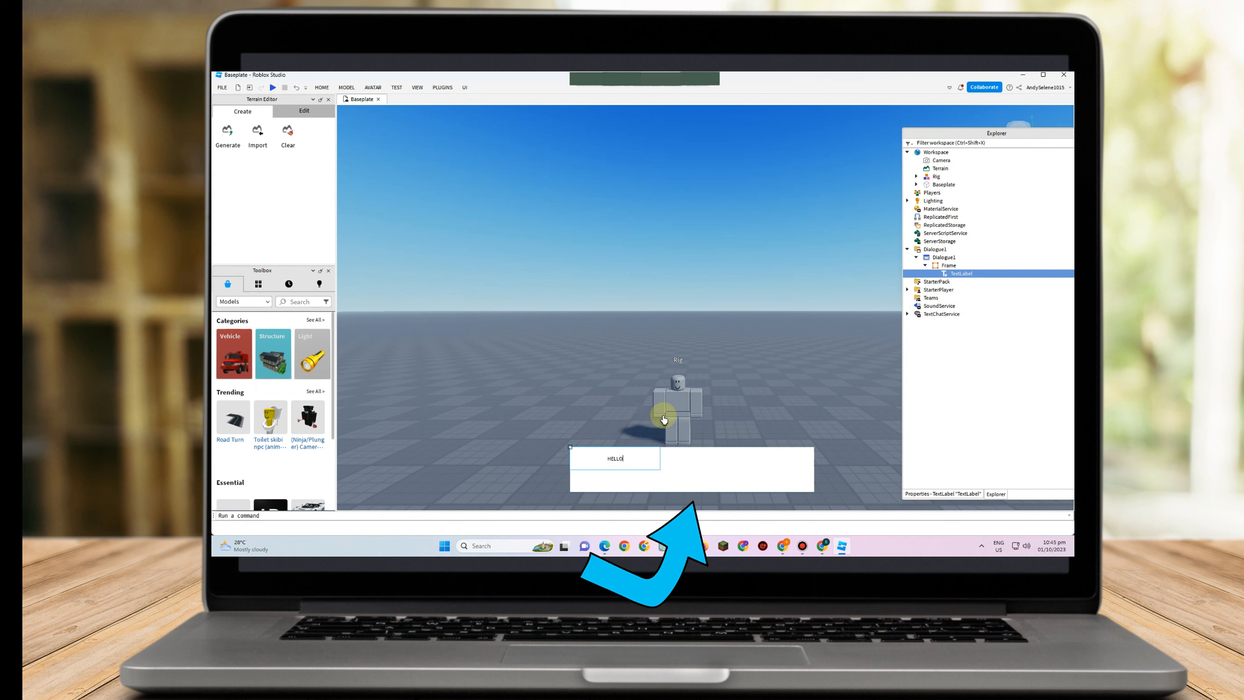
Set the TextLabel's TextSize to 100
click(943, 494)
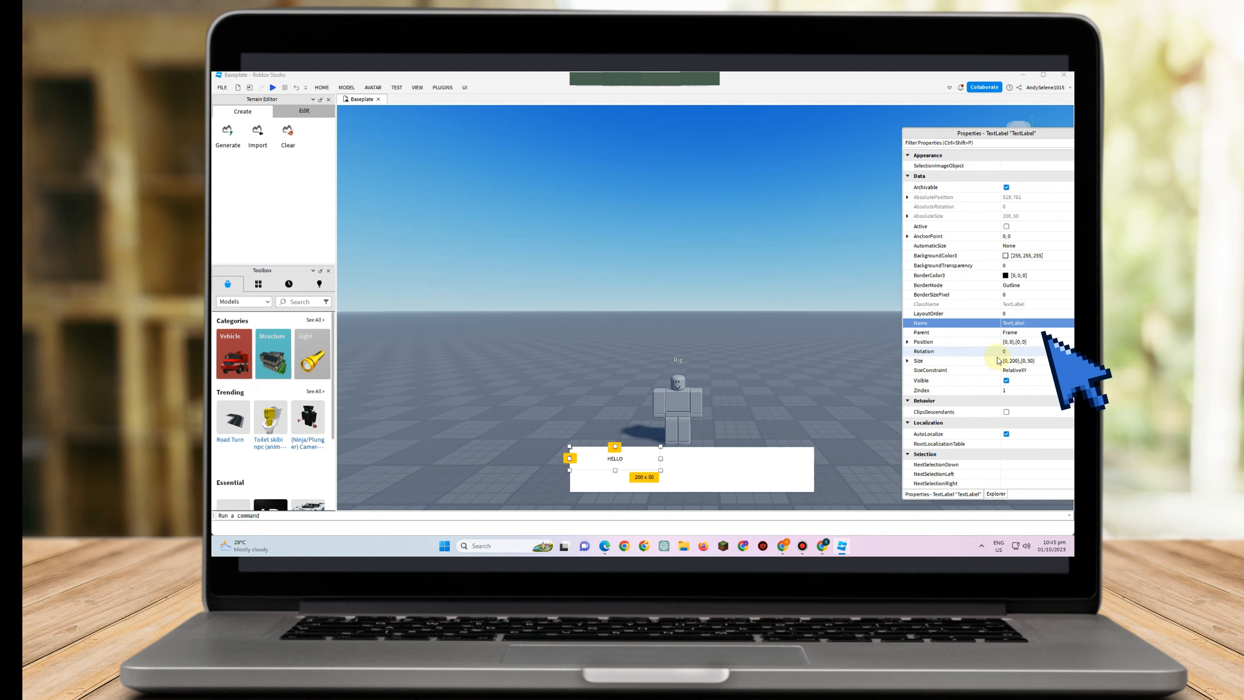
scroll(1002, 367, down, 4)
scroll(998, 388, down, 2)
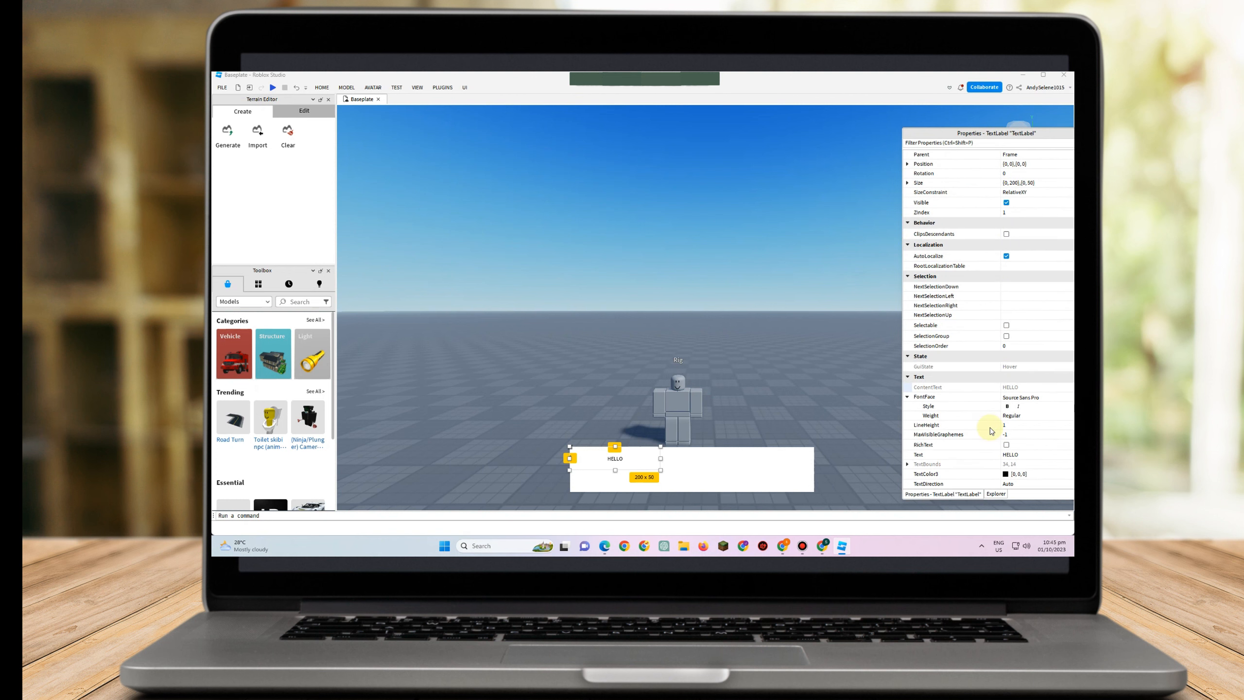
scroll(1019, 419, down, 3)
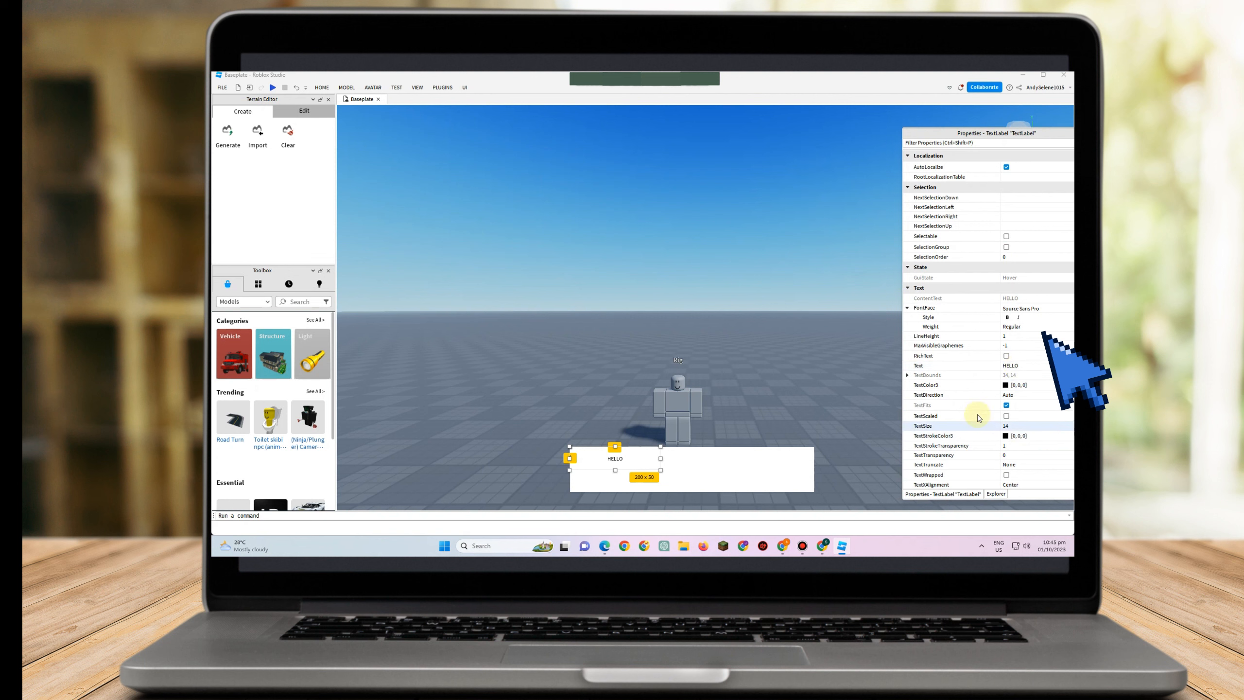
click(1006, 425)
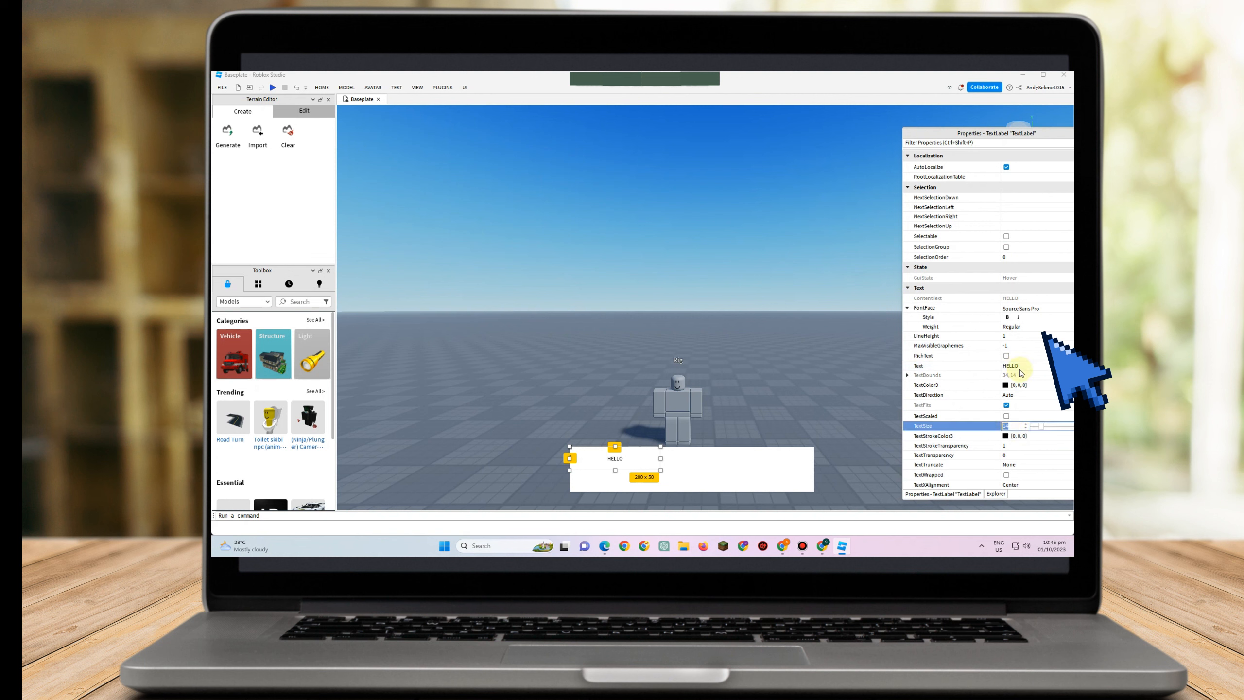
text(50)
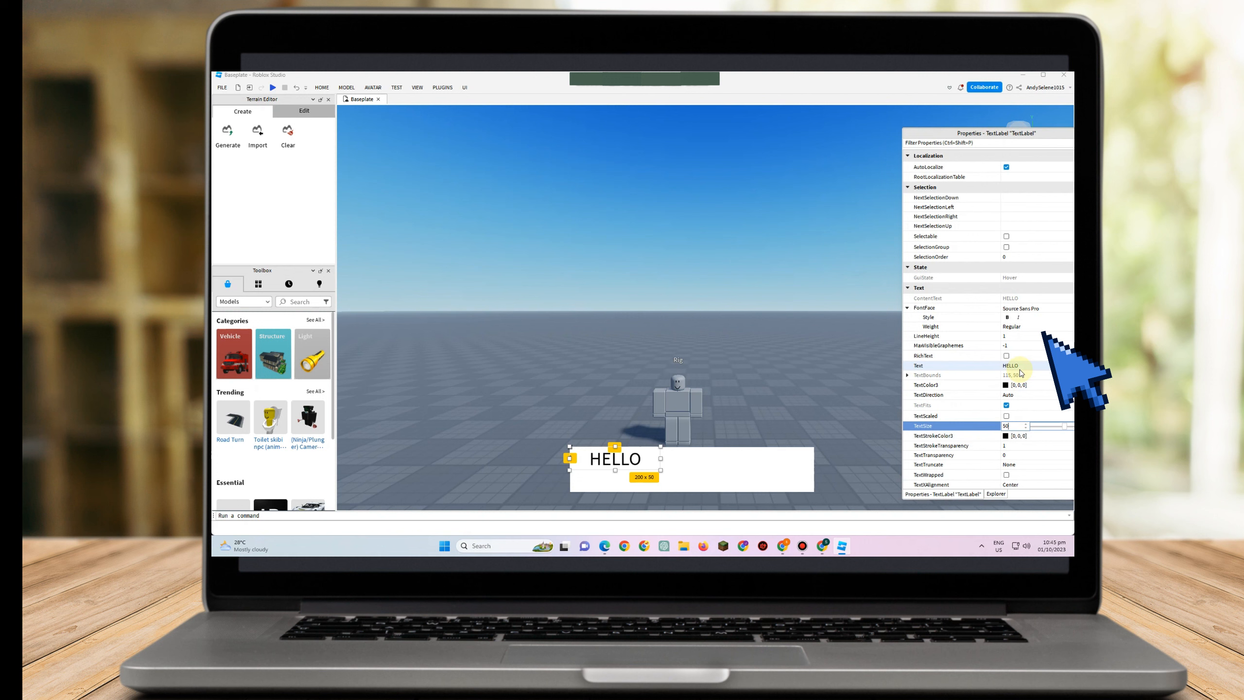
key(BackSpace)
key(BackSpace)
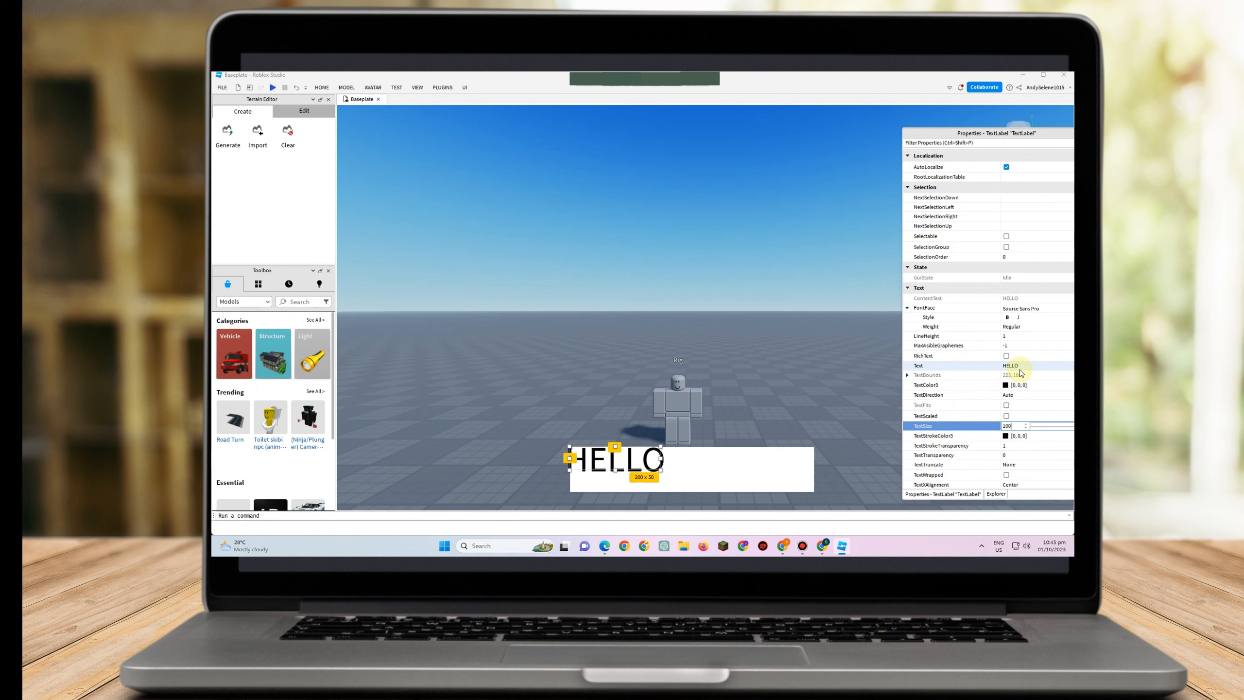
Move the HELLO label toward the frame's centre and enable TextScaled
drag(648, 464, 712, 475)
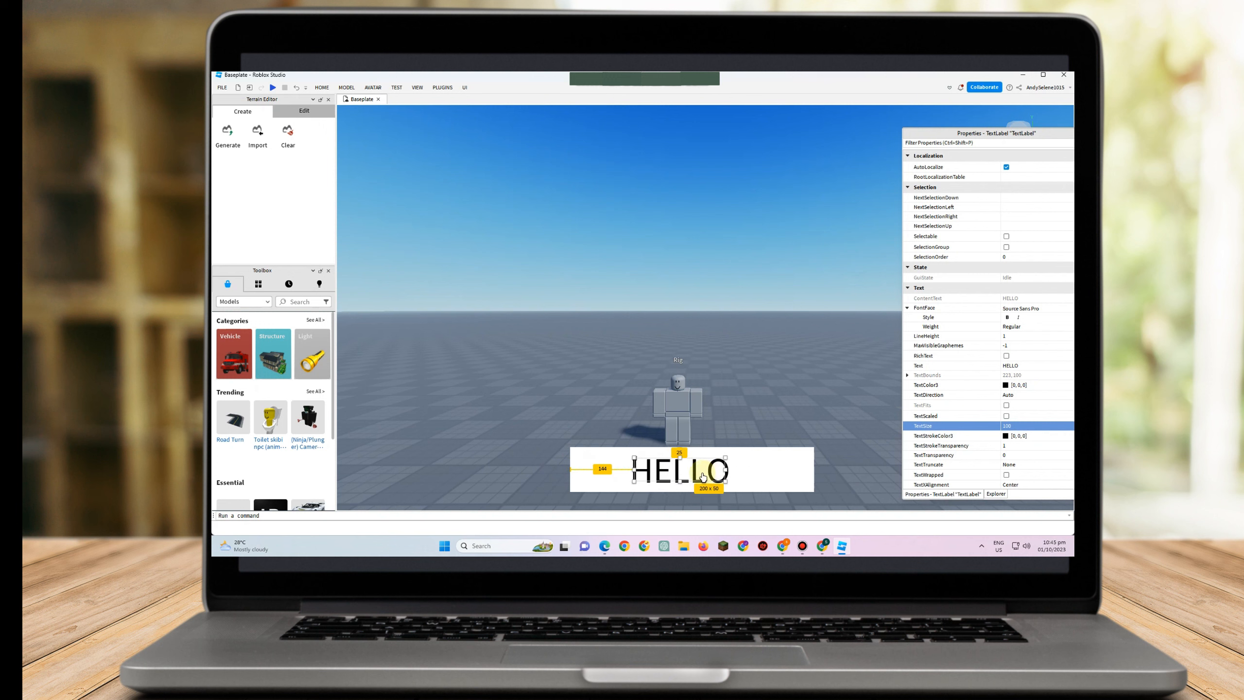
click(1006, 415)
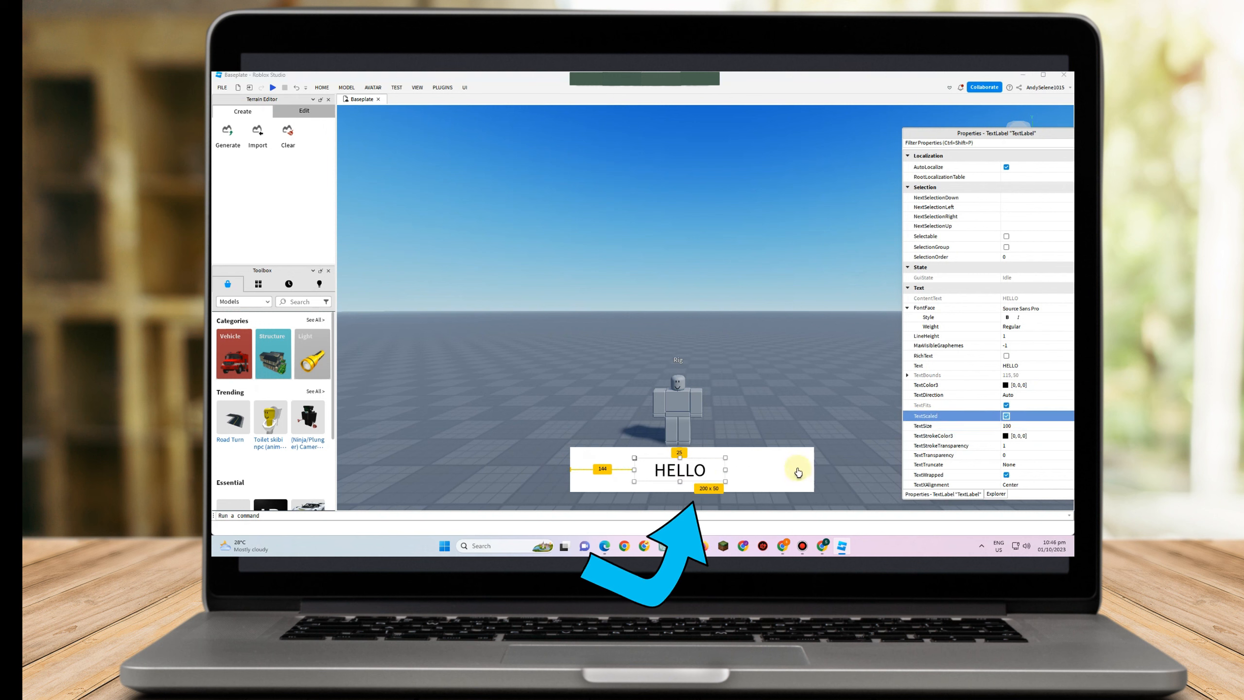
Hide the Frame by turning off its Visible property
click(996, 493)
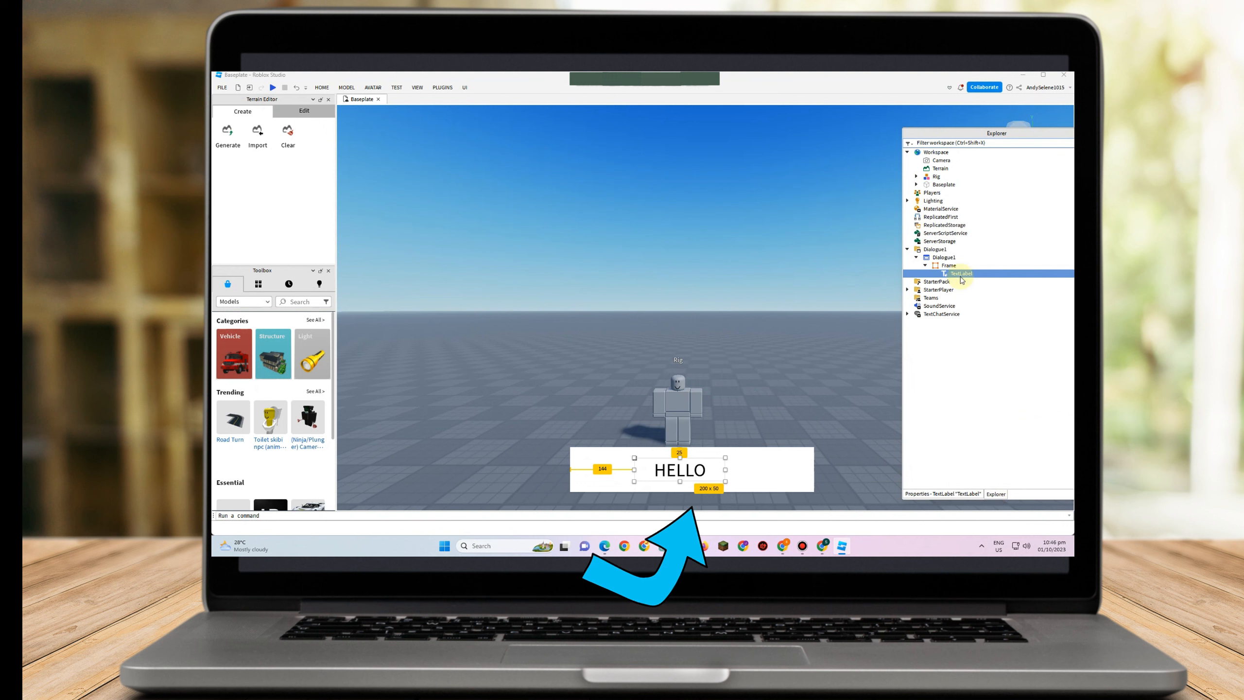
click(950, 265)
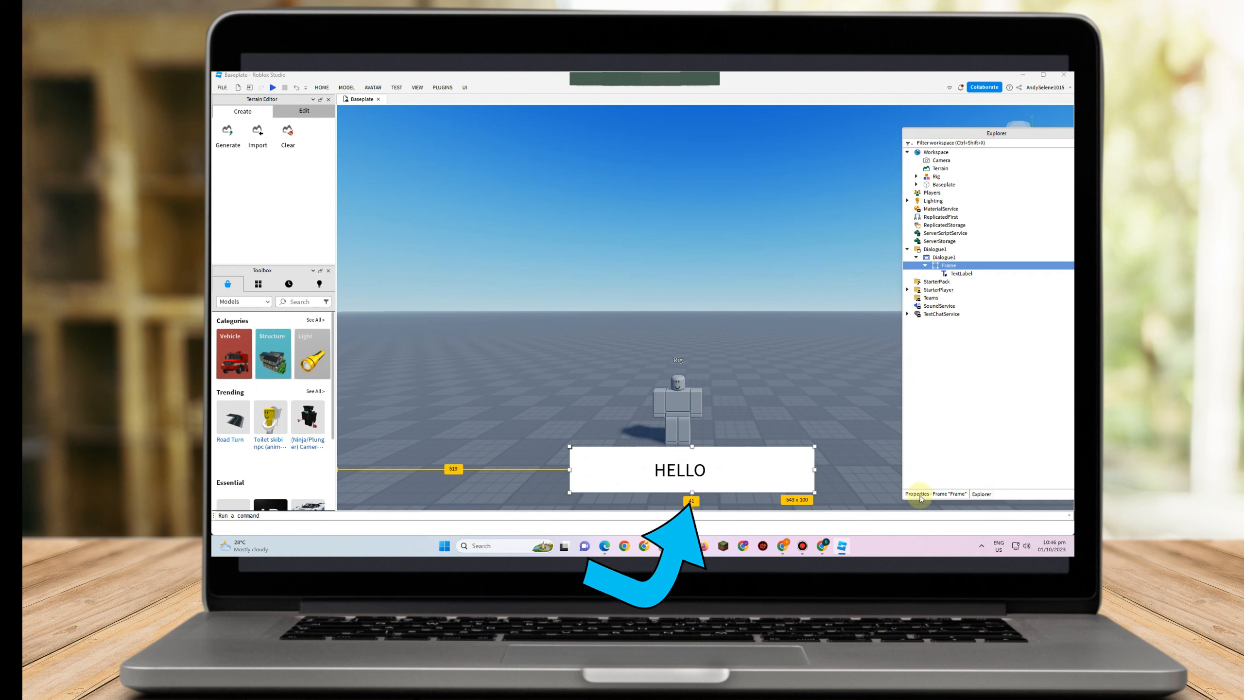
click(935, 494)
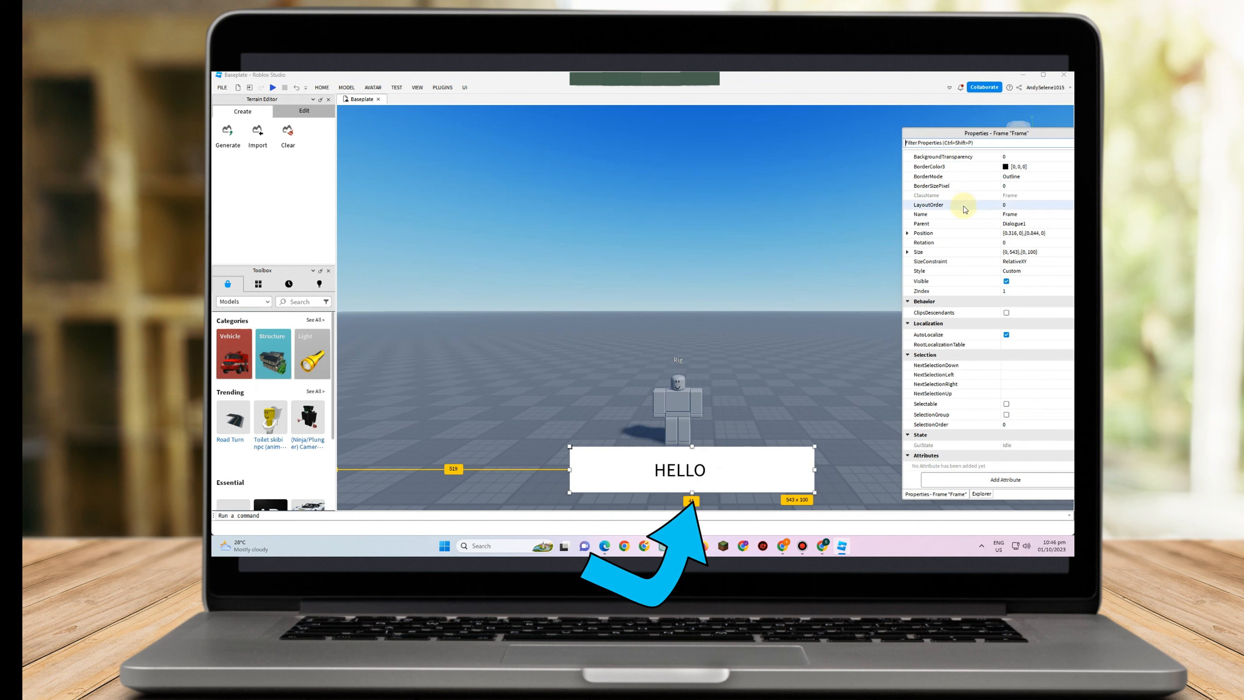
key(ctrl+shift+p)
text(v)
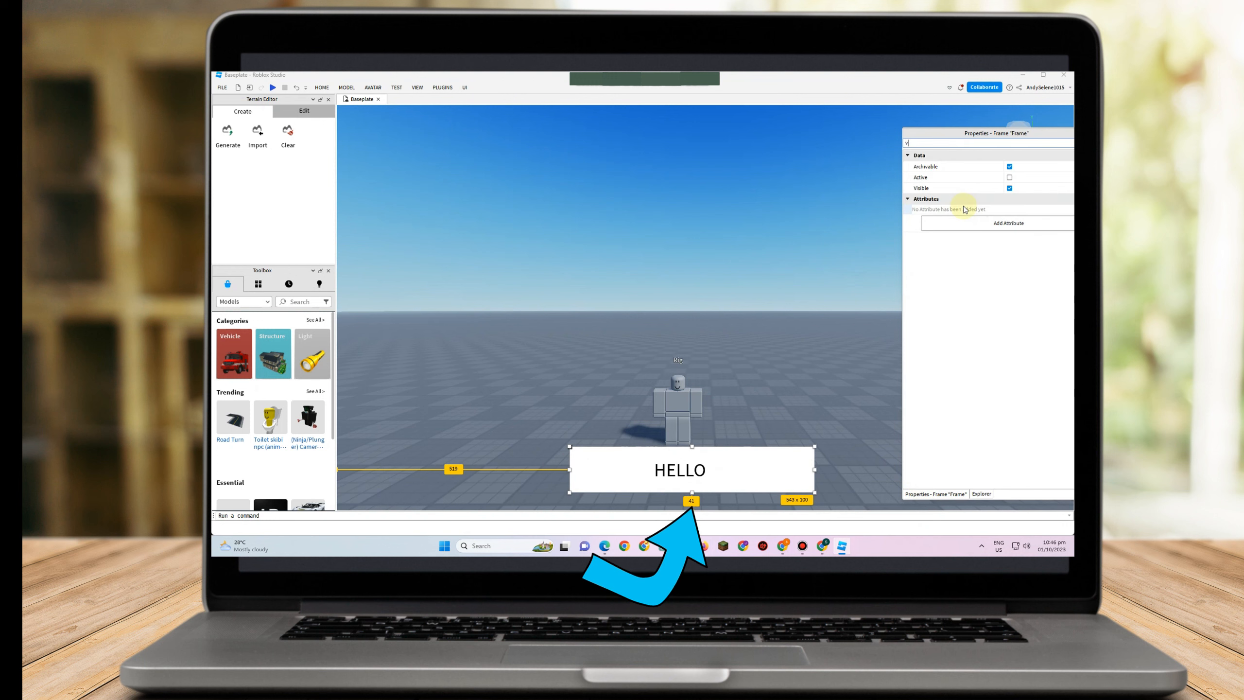
click(1009, 188)
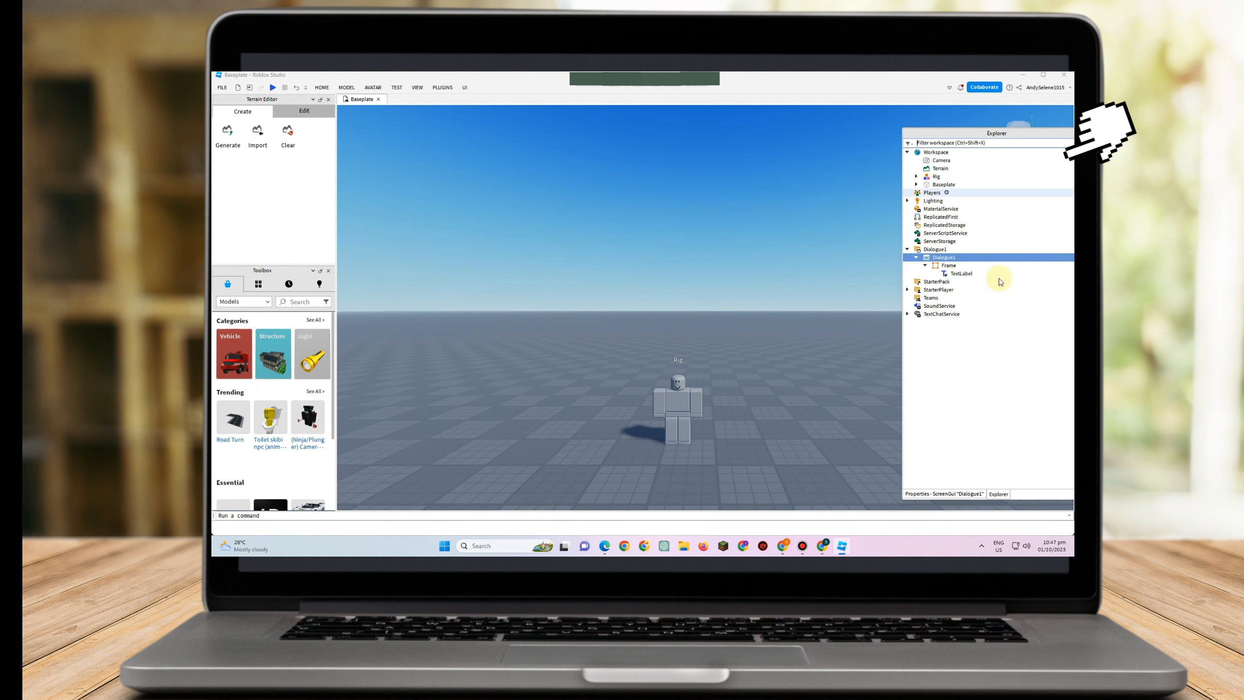
Insert a CharacterMesh object into the Workspace
click(944, 257)
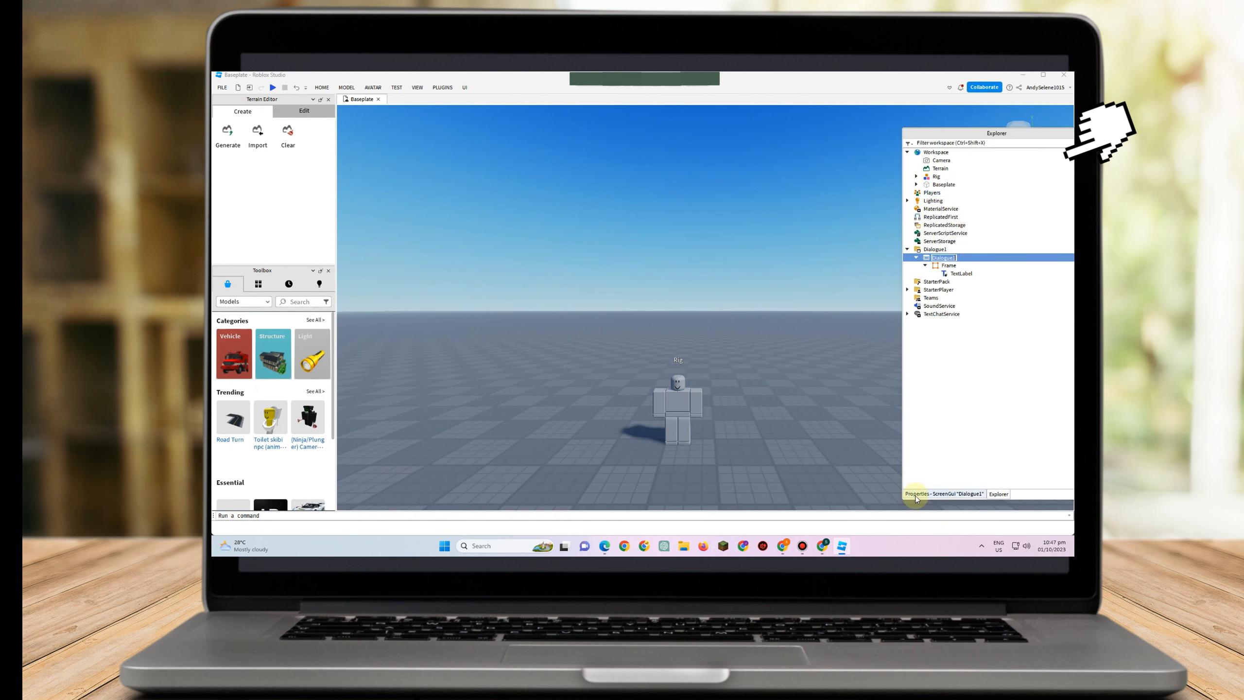
click(931, 493)
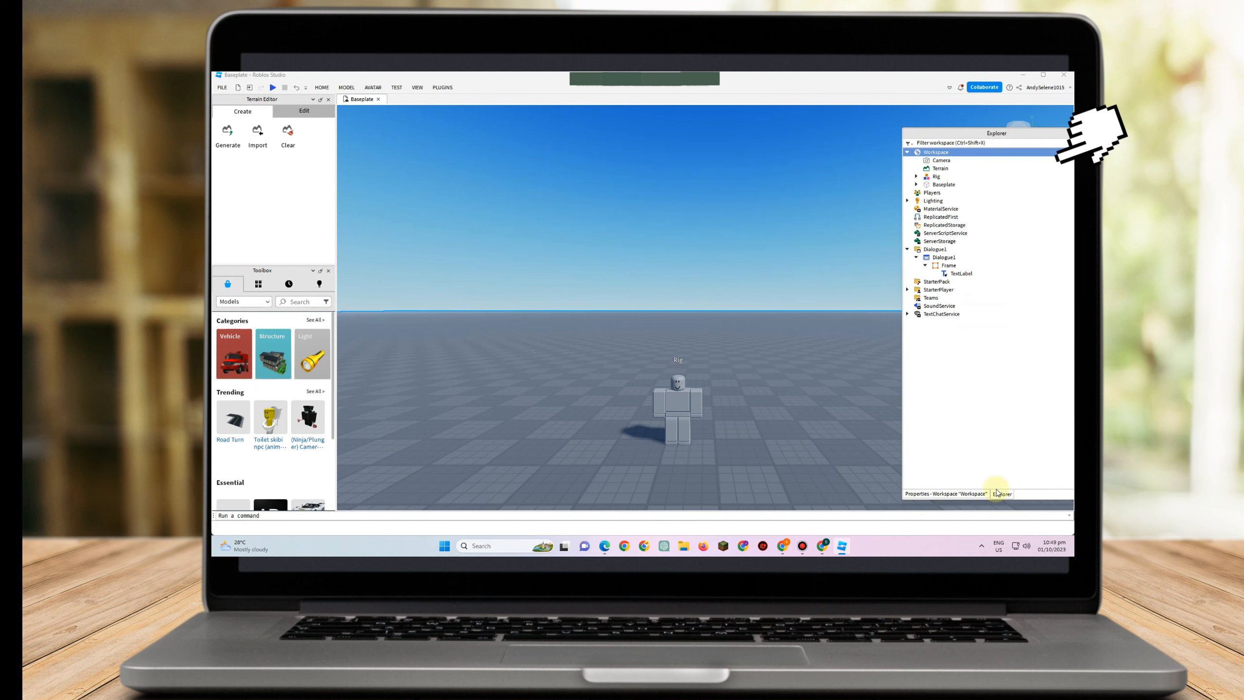
click(954, 153)
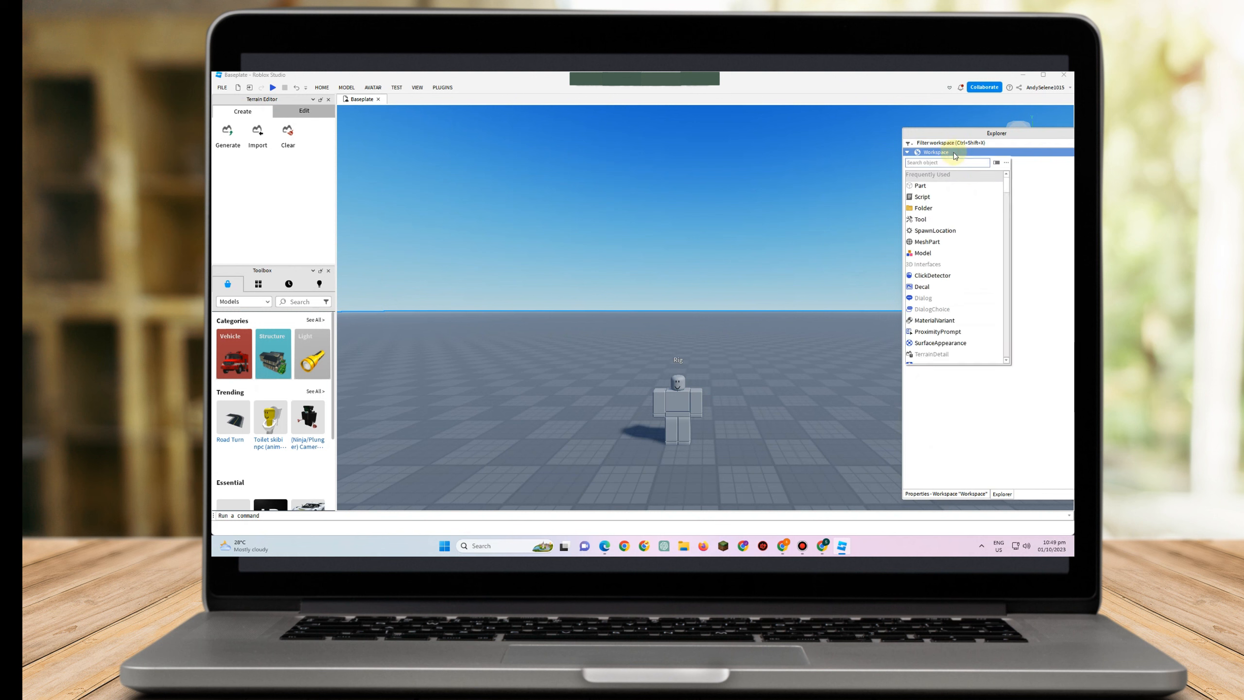
text(cha)
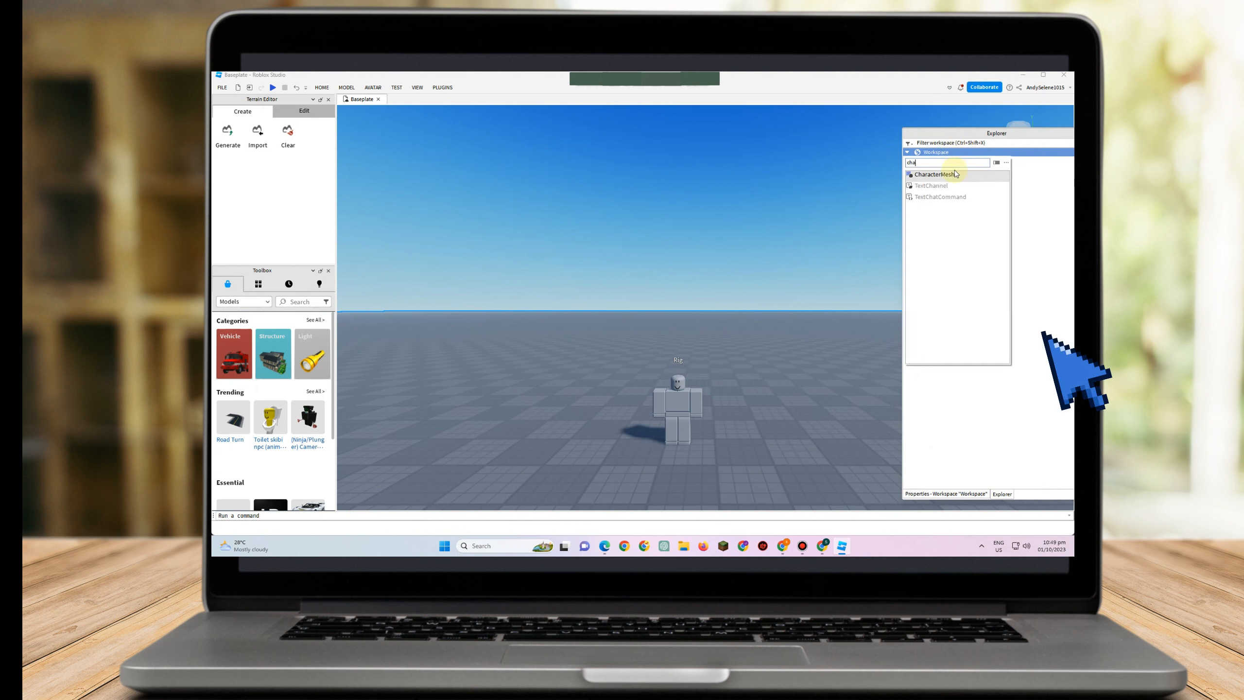
click(954, 175)
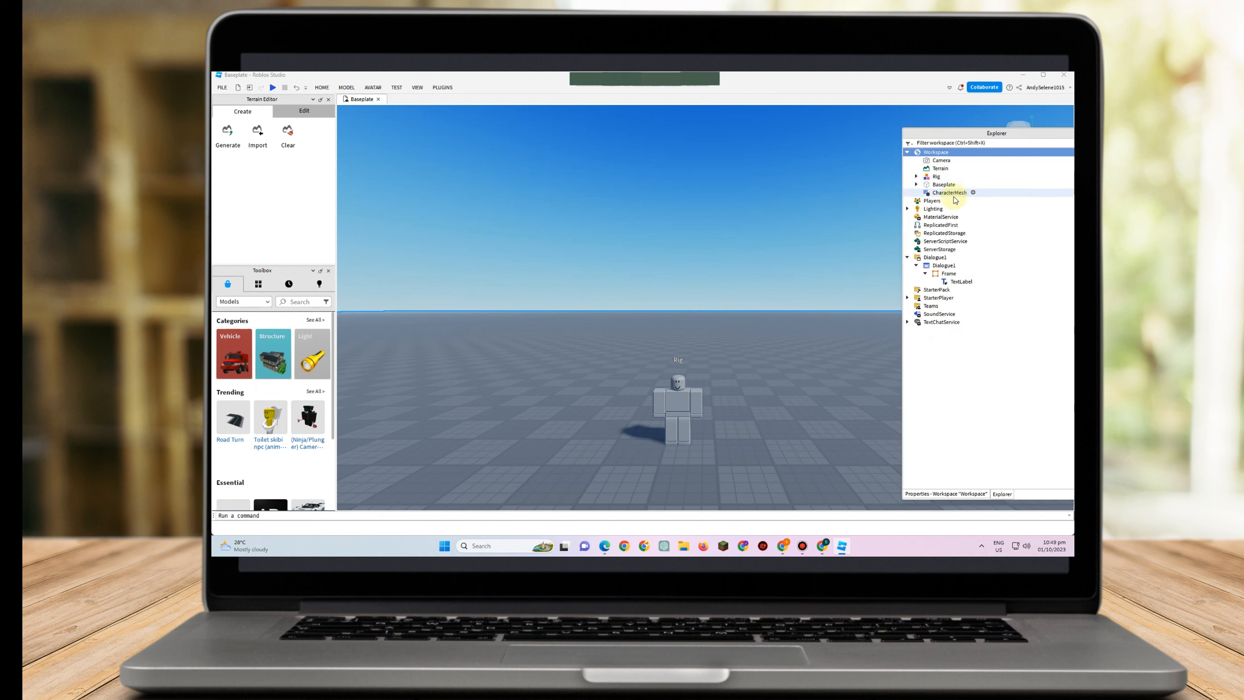
Add a Humanoid inside the CharacterMesh
click(973, 193)
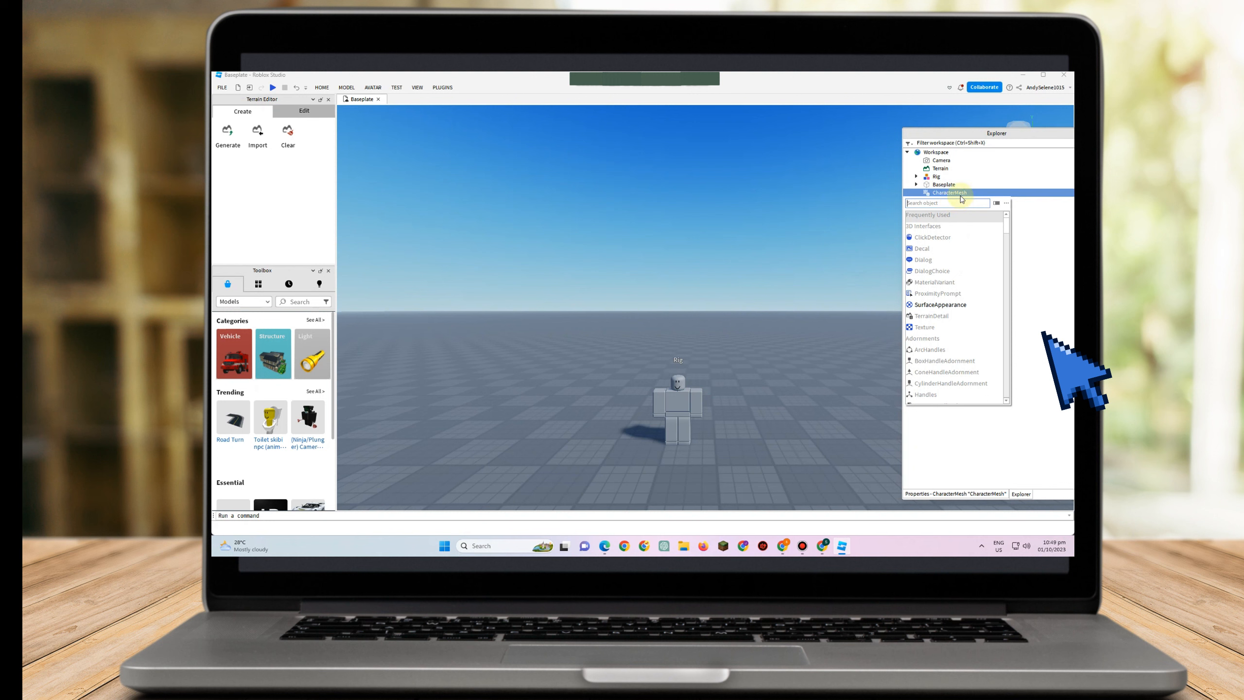
click(961, 193)
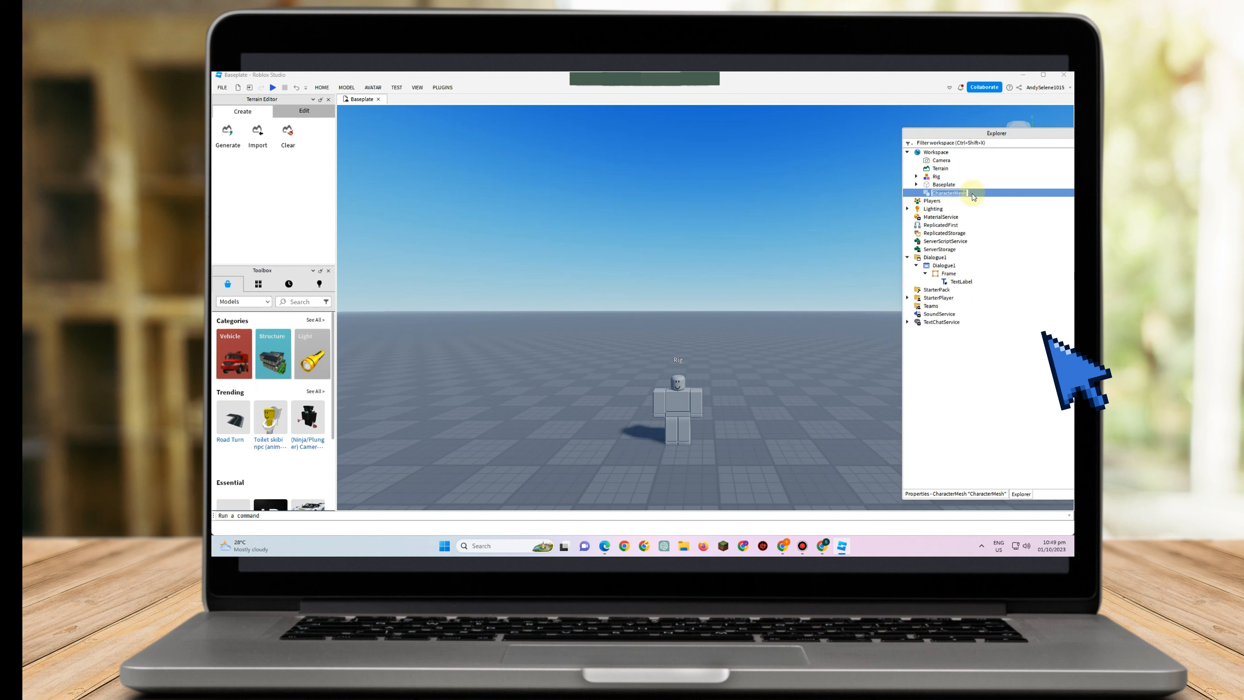
click(972, 192)
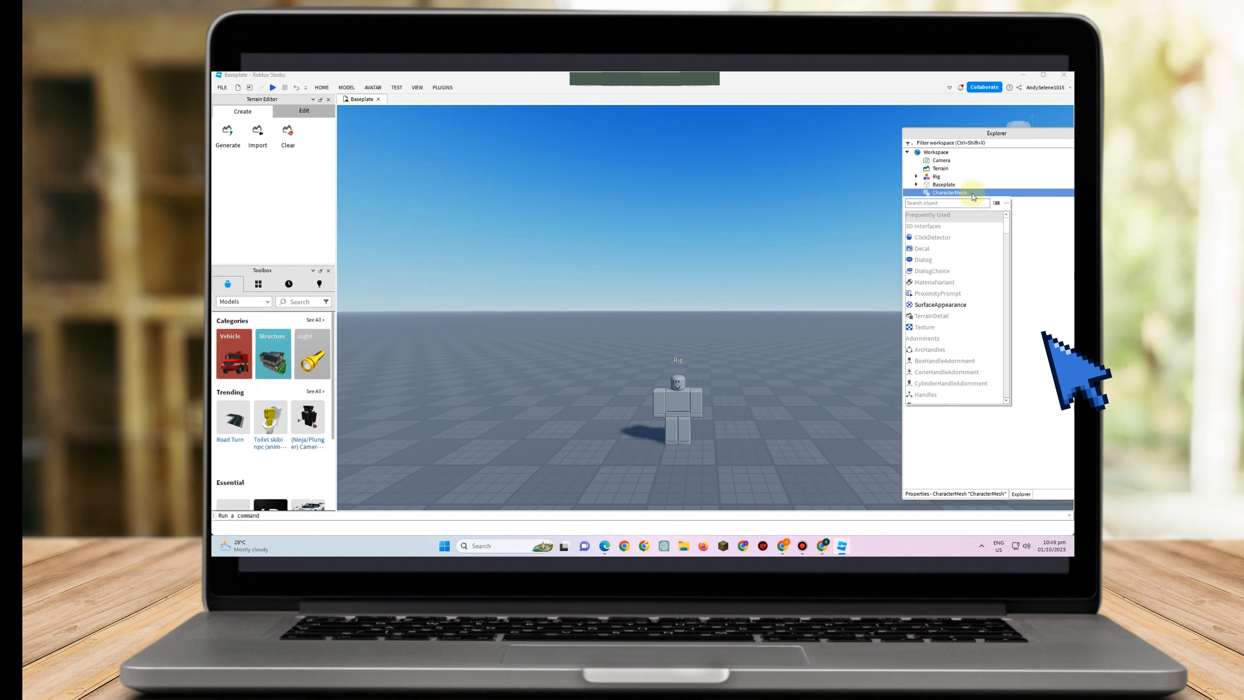
scroll(973, 259, down, 4)
scroll(972, 267, down, 8)
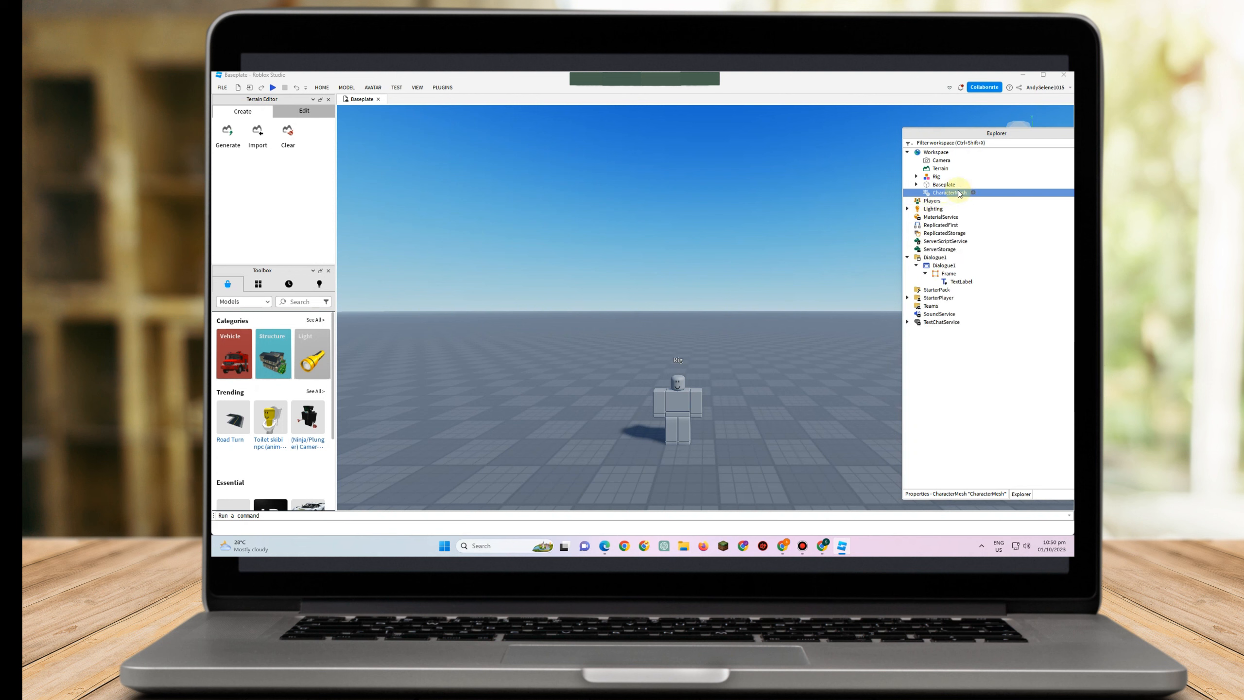
click(974, 194)
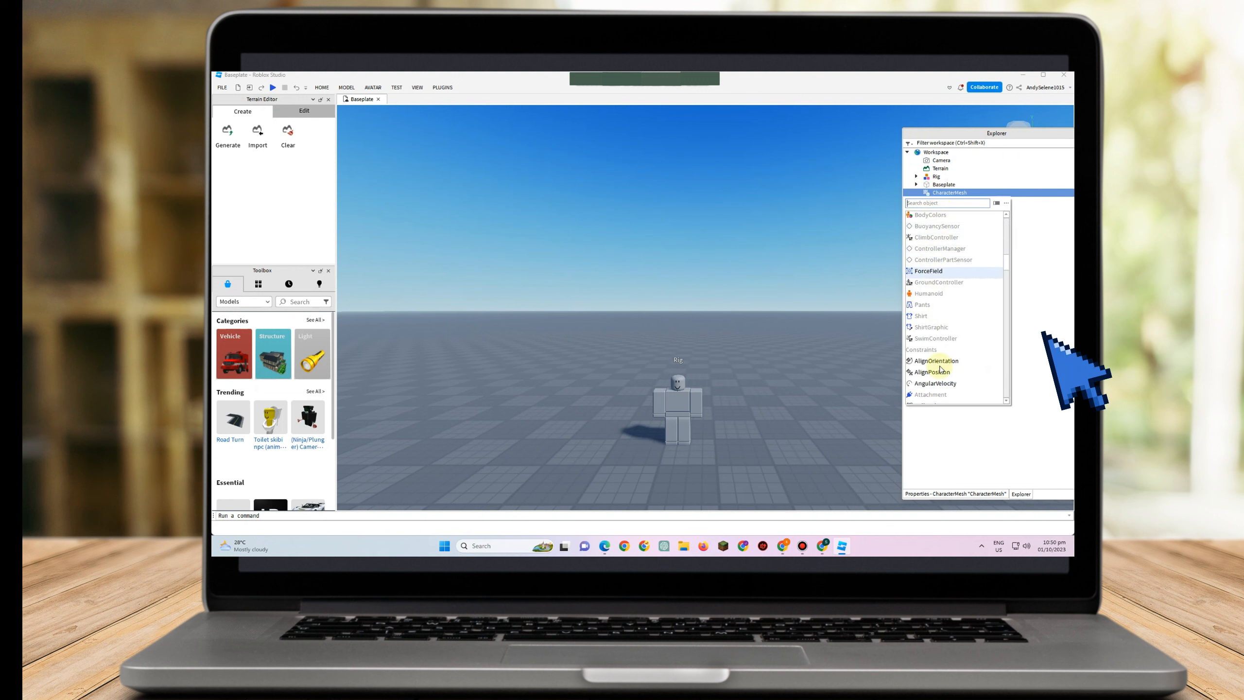
click(938, 293)
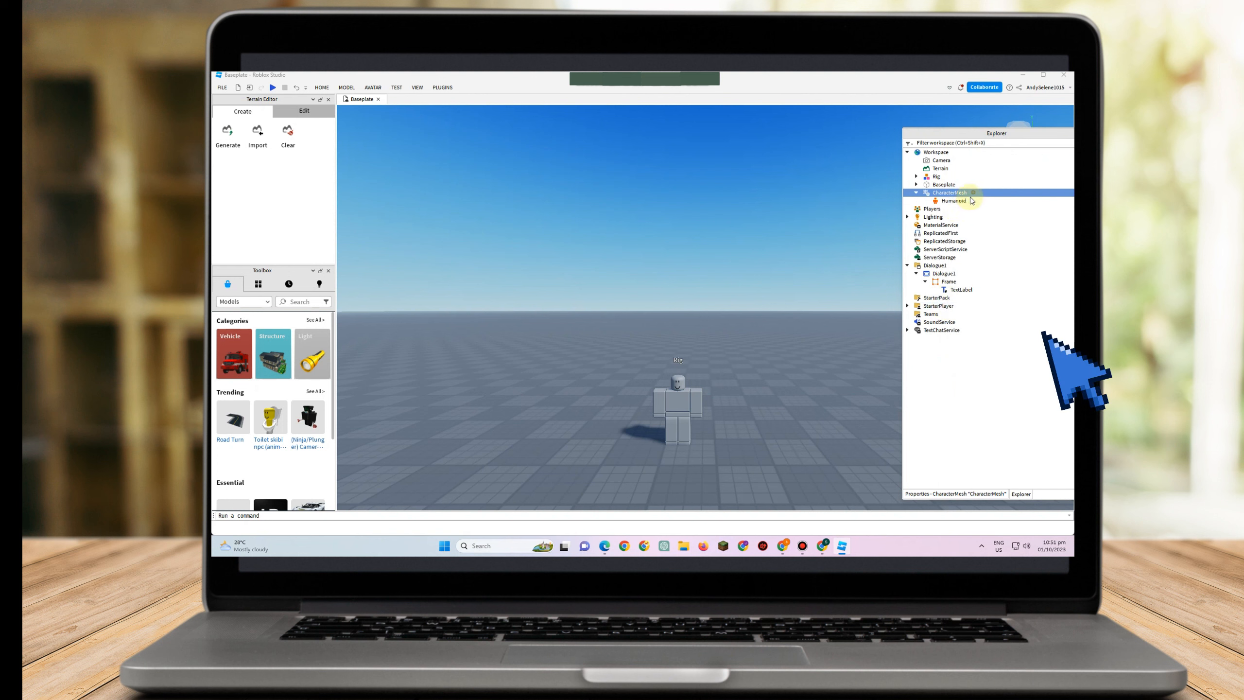
Add a ProximityPrompt inside the Humanoid
click(974, 201)
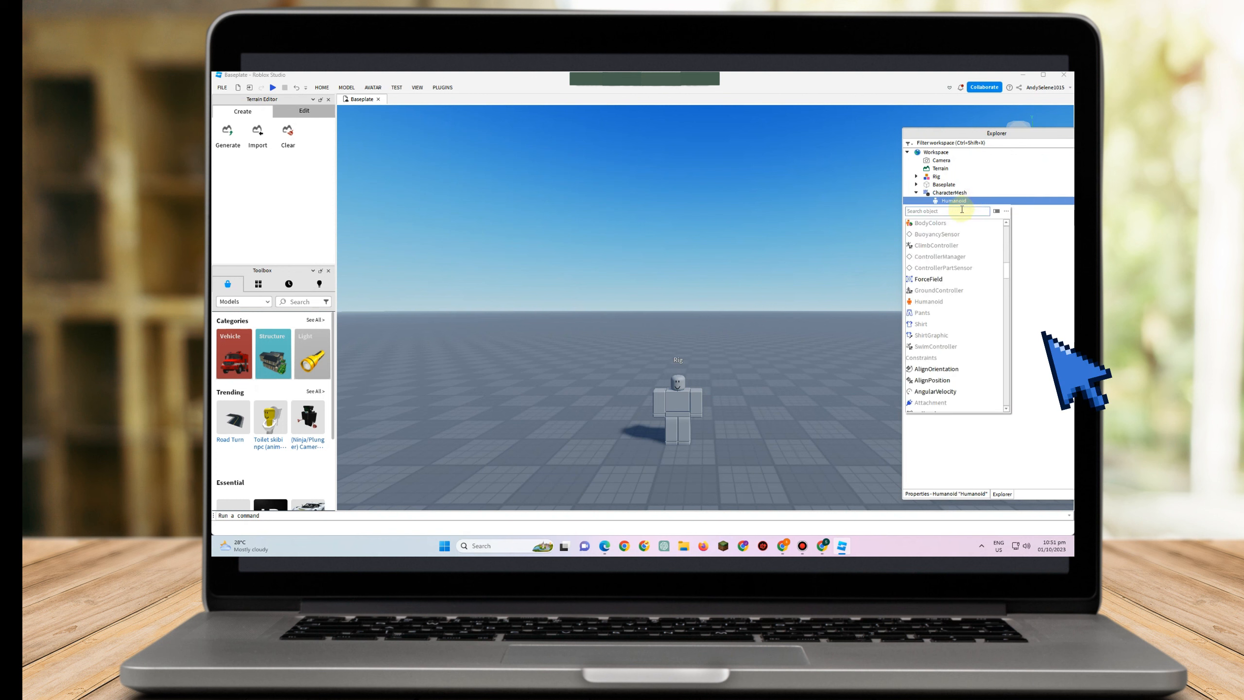
text(pr)
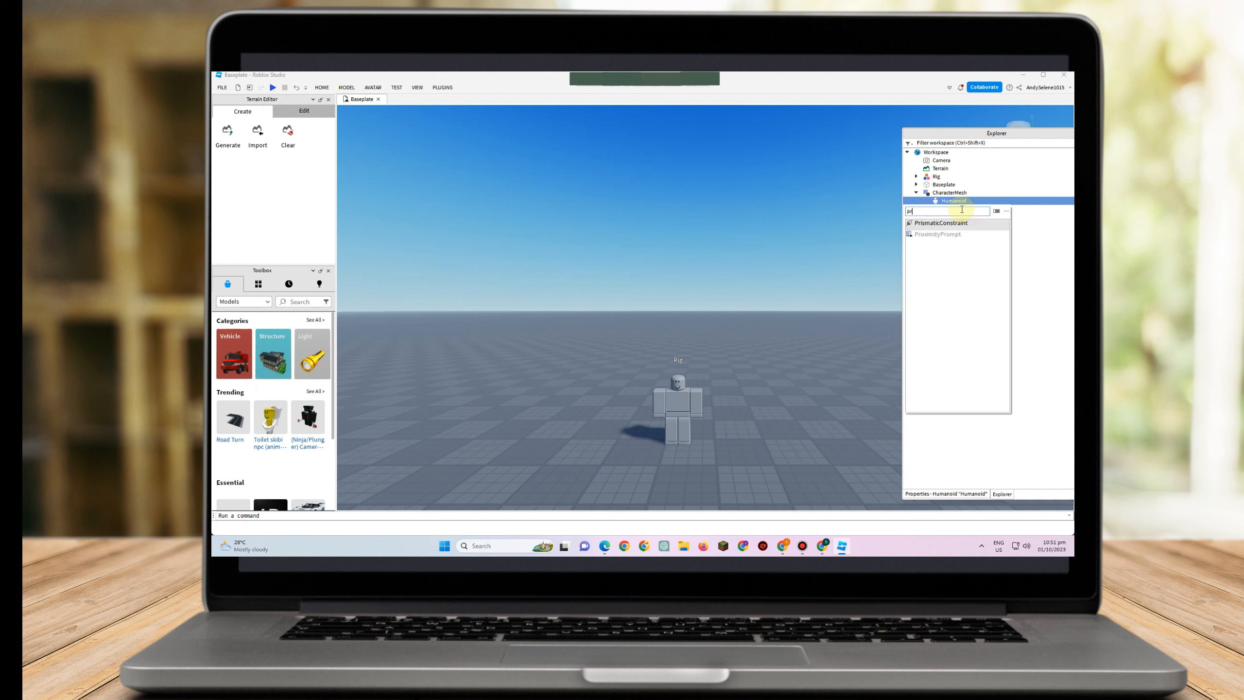
click(952, 235)
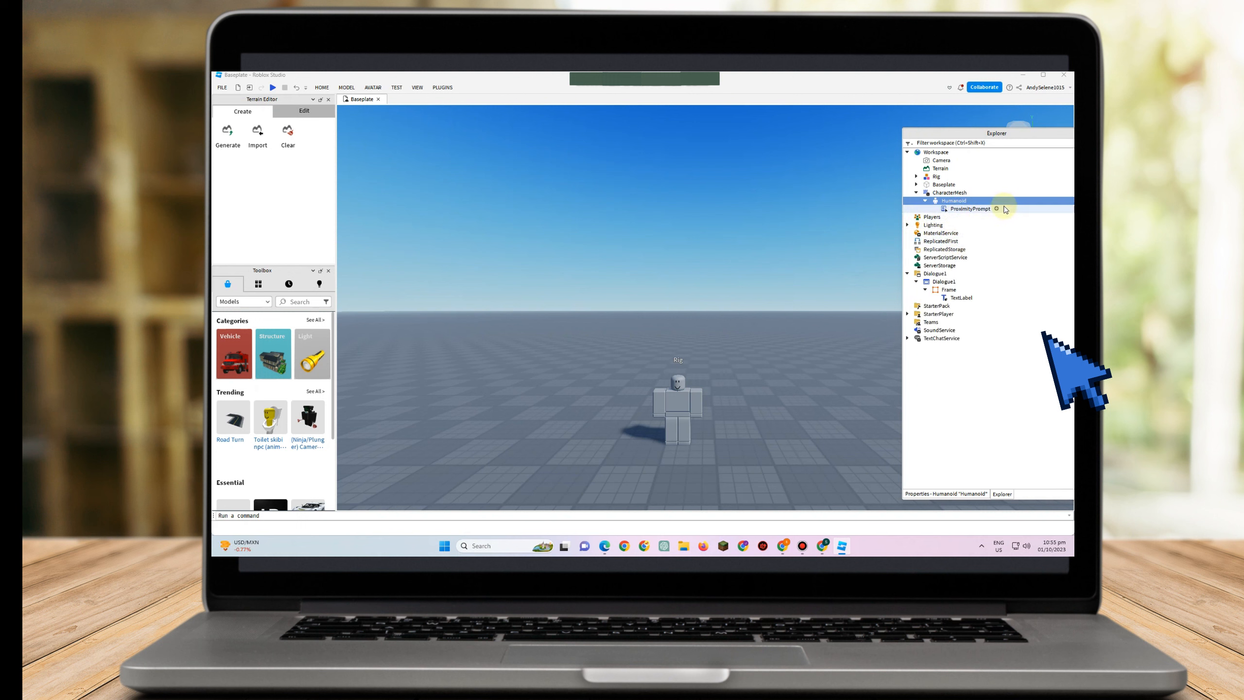
Insert a Script into the ProximityPrompt
click(997, 209)
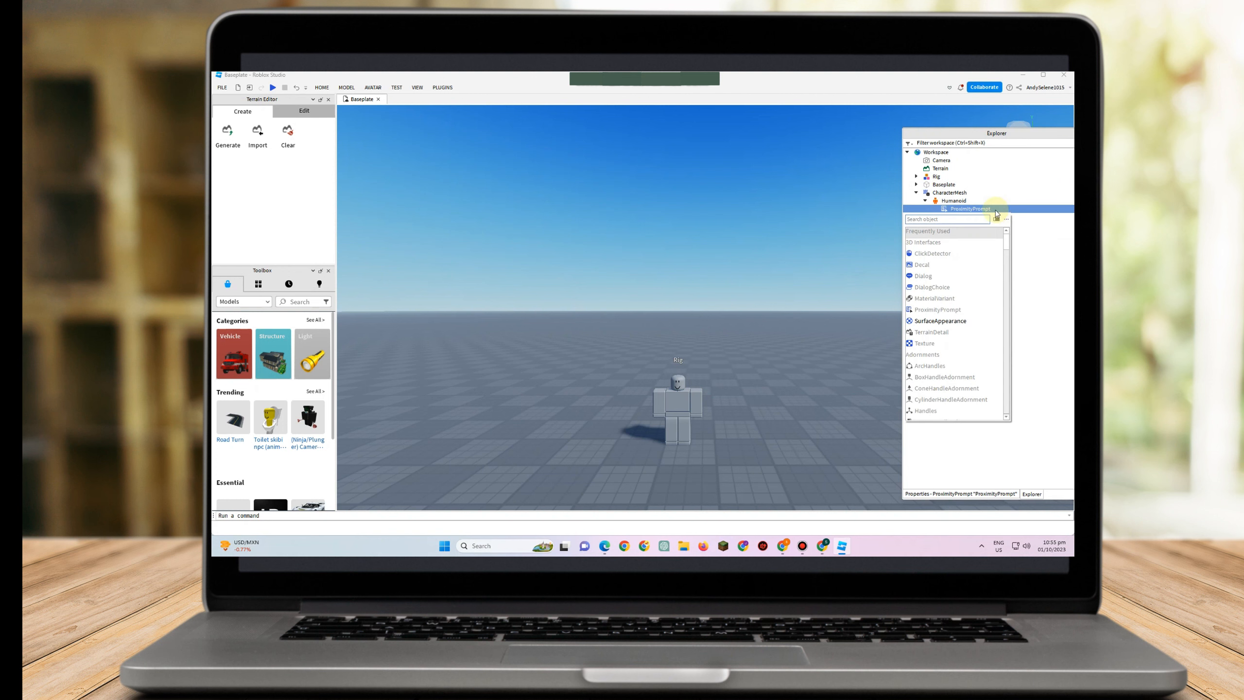
text(scr)
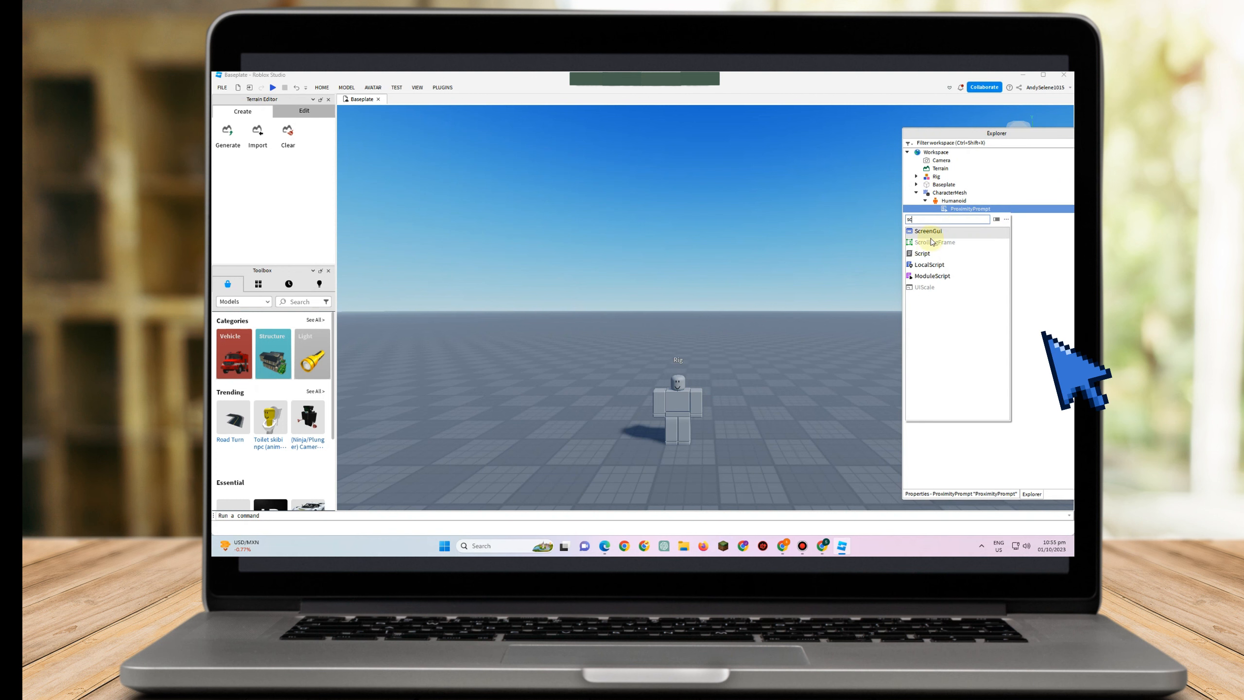
click(928, 253)
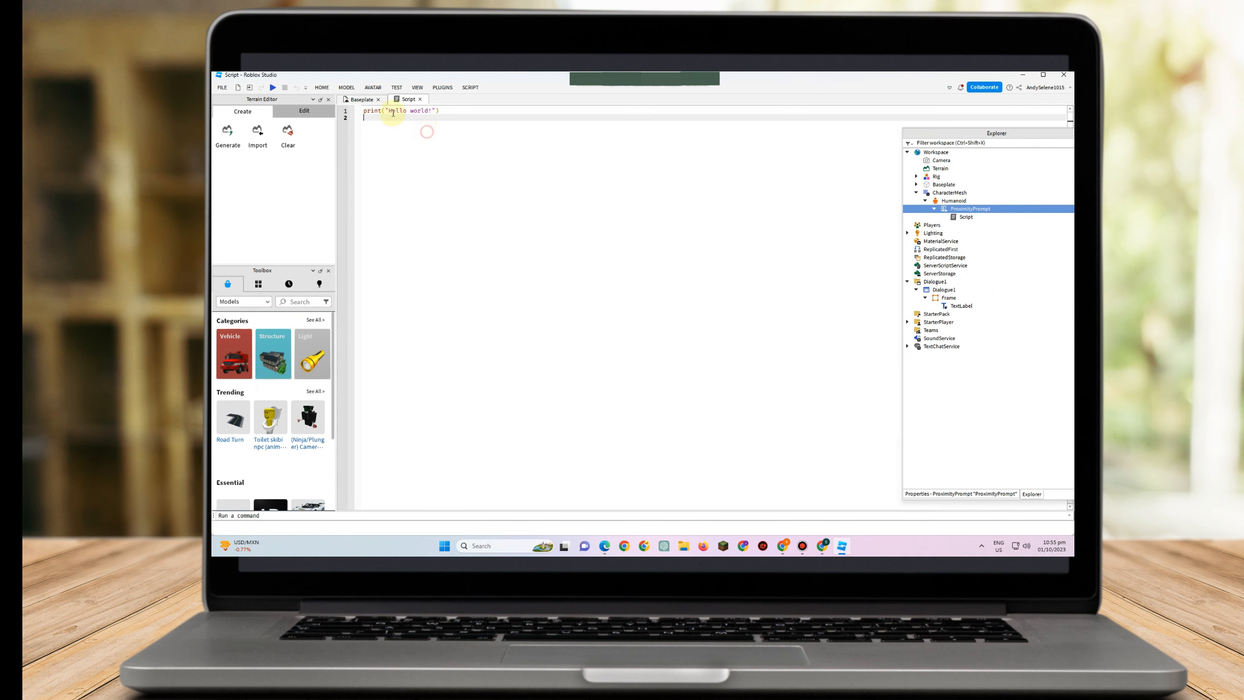
Replace the default print line with the pasted dialogue code that toggles the Dialogue1 frame's visibility
drag(441, 110, 369, 108)
click(436, 164)
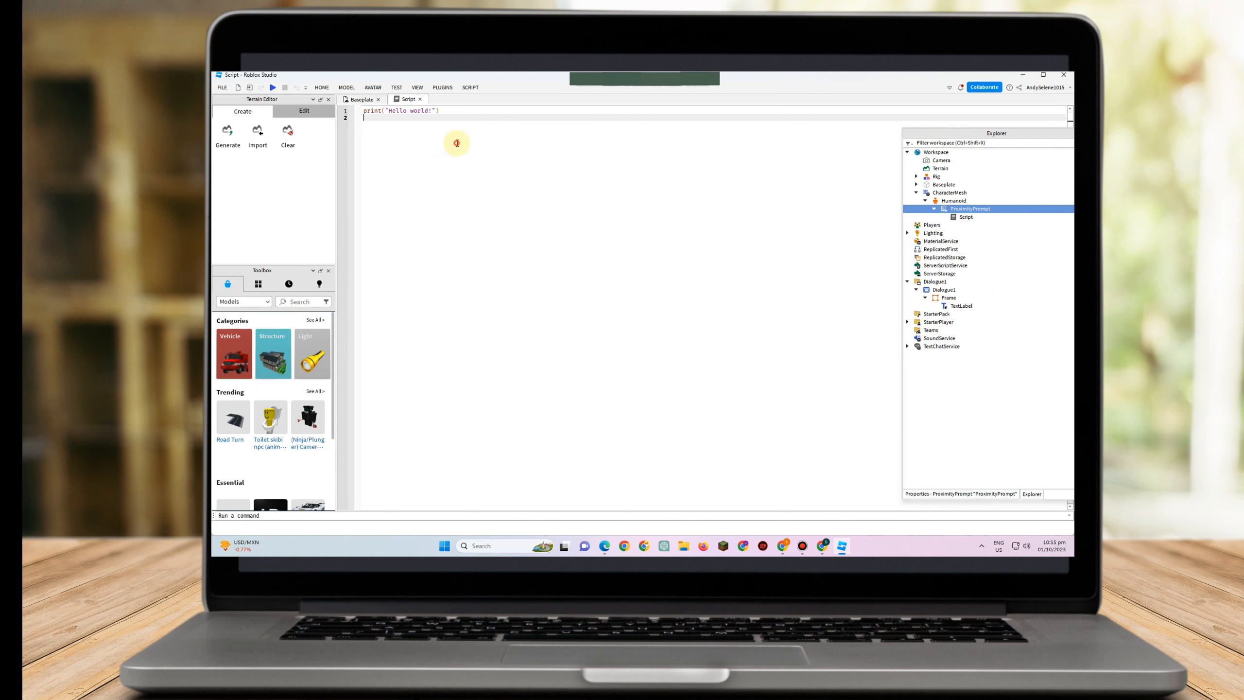
drag(456, 143, 356, 102)
text(plr.PlayerGui.Dialogue1.Frame.Visible = true wait(1) ------ how long you have to wait for the frame to go invisible plr.PlayerGui.Dialogue1.Frame.Visible = false wait(1) ---- you can add your own frame after the "wait(1)" --- you can add your own frame by typing: plr.PlayerGui.Dialogue1.Frame.Visible = true/false  ---- delete the line below if you dont want the player to talk to the character again script.Parent:Destroy())
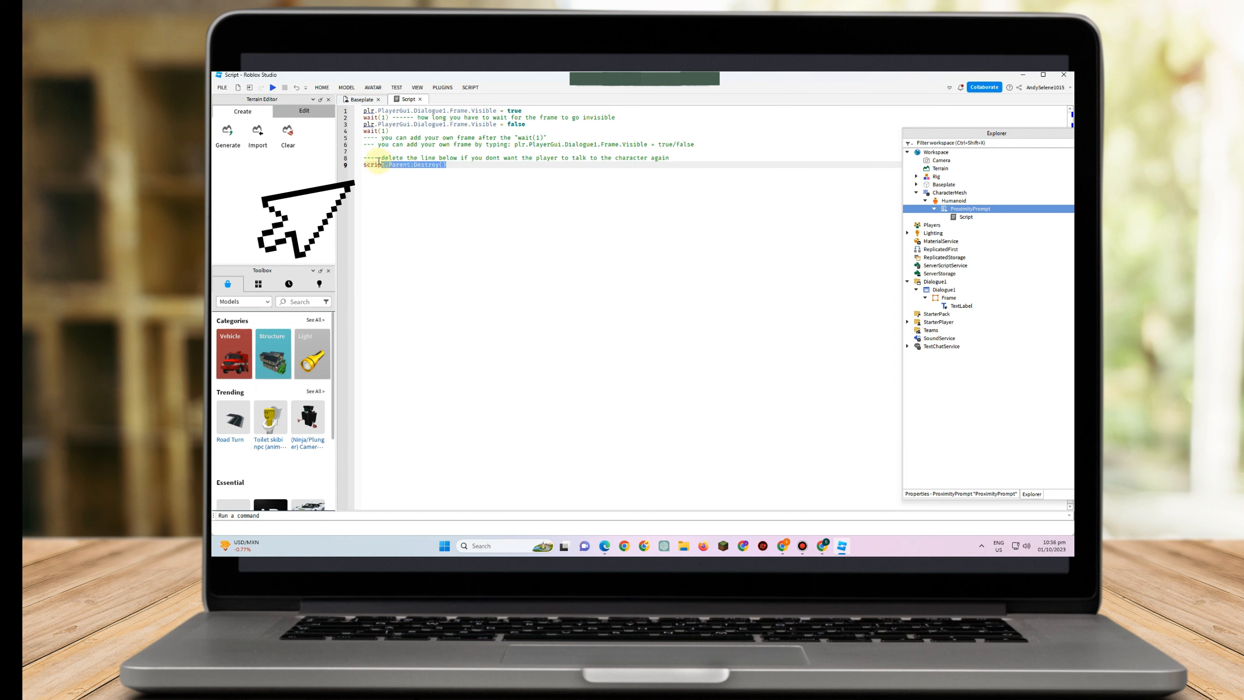
Delete the closing script:Destroy() line and its comment from the script
drag(381, 162, 368, 158)
key(BackSpace)
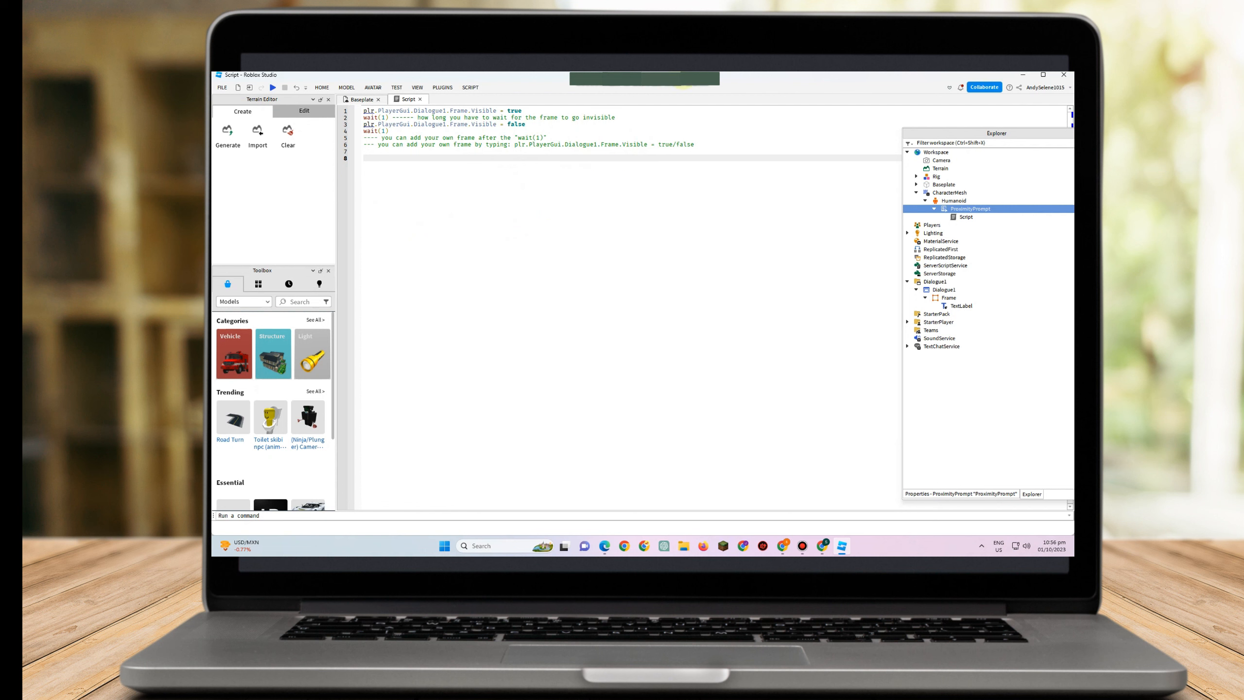
Return to the Baseplate view and apply Anchor from the Model tools
click(363, 100)
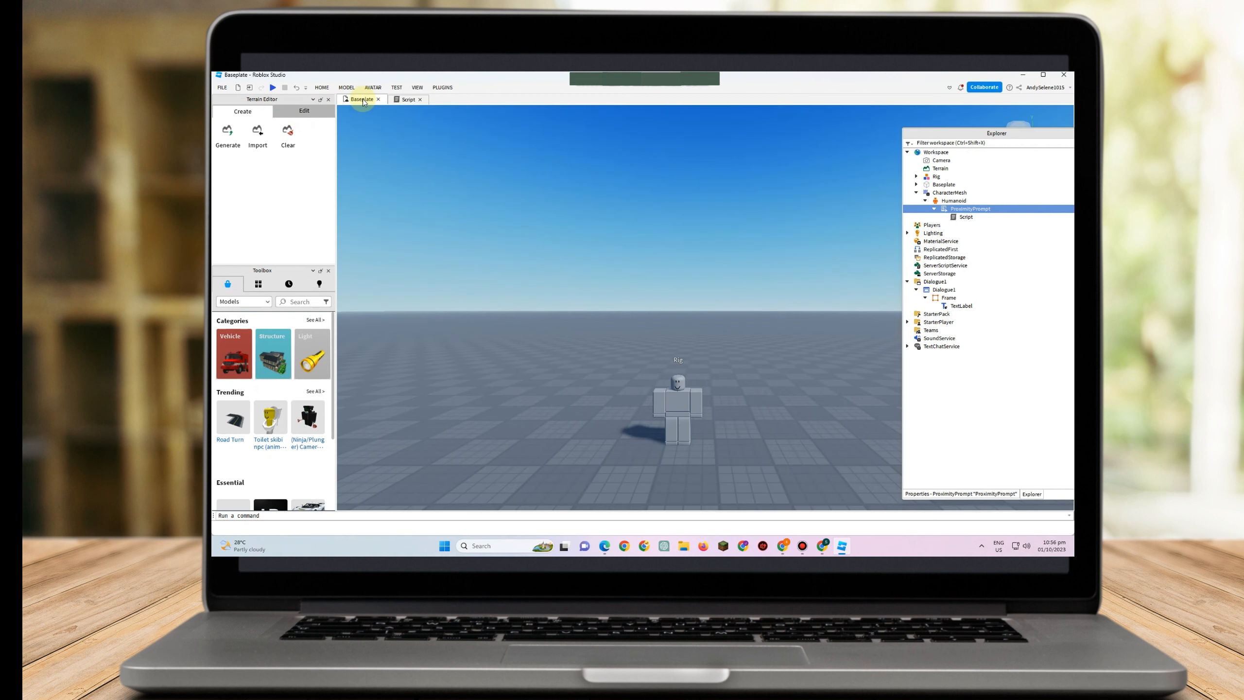
click(322, 88)
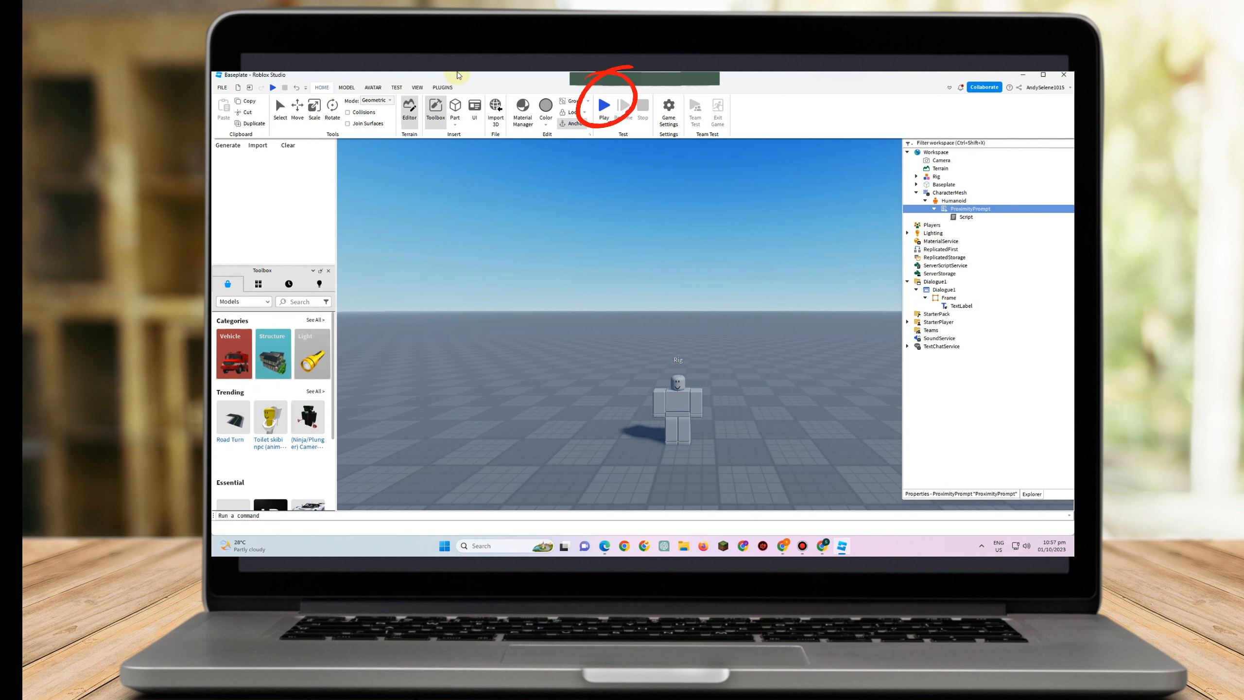
click(458, 74)
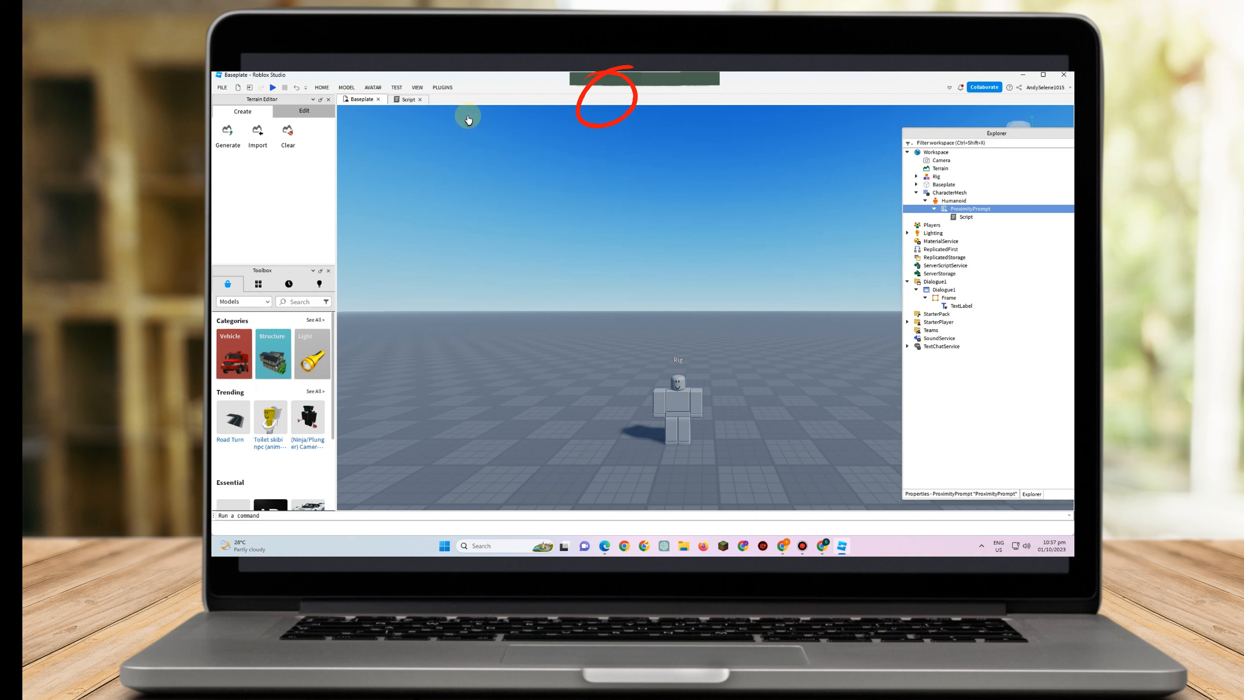
click(339, 88)
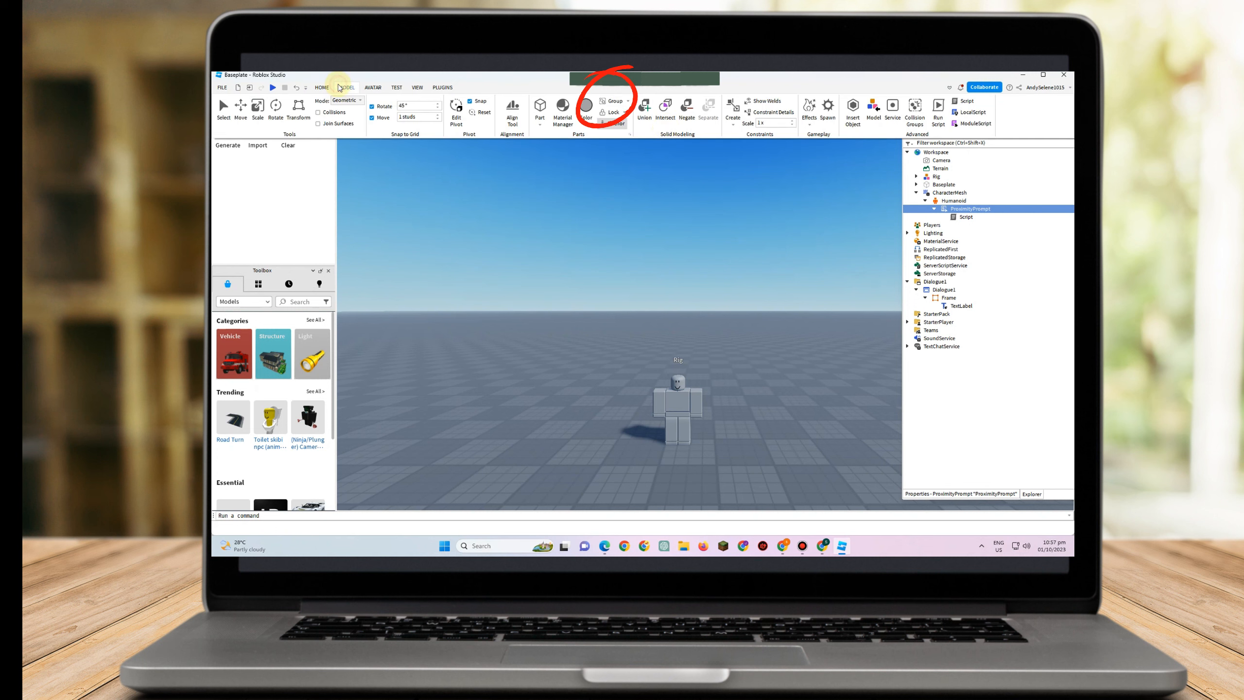
click(623, 128)
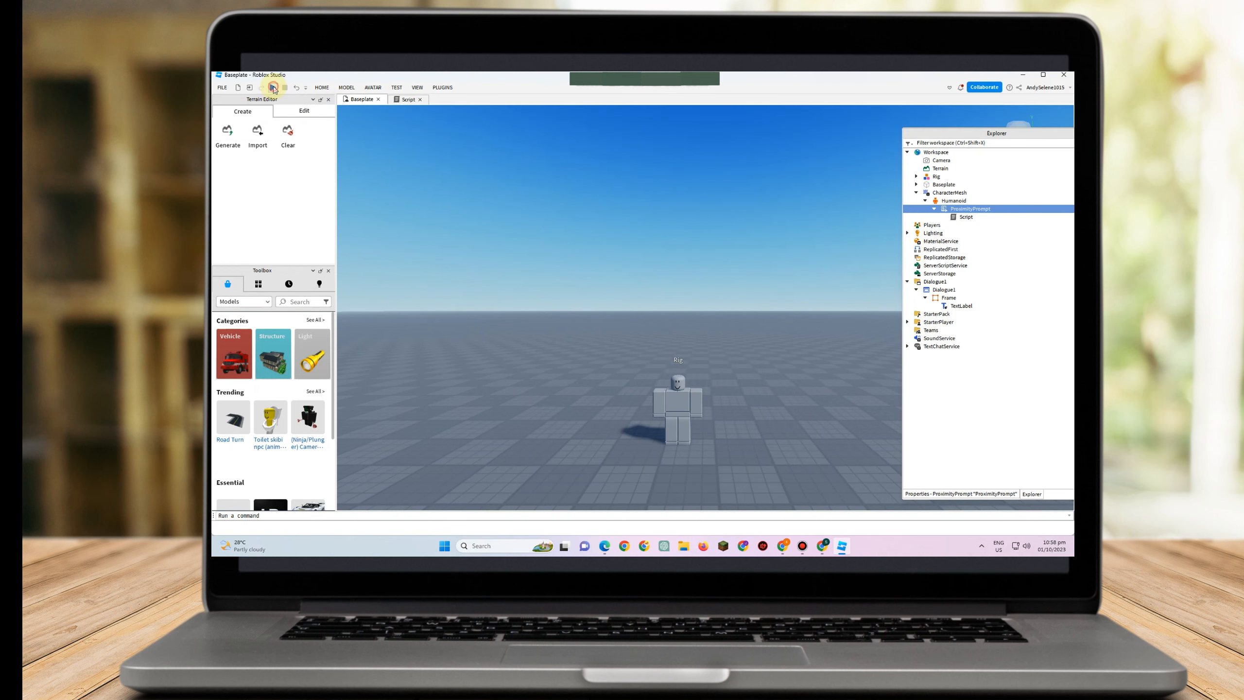